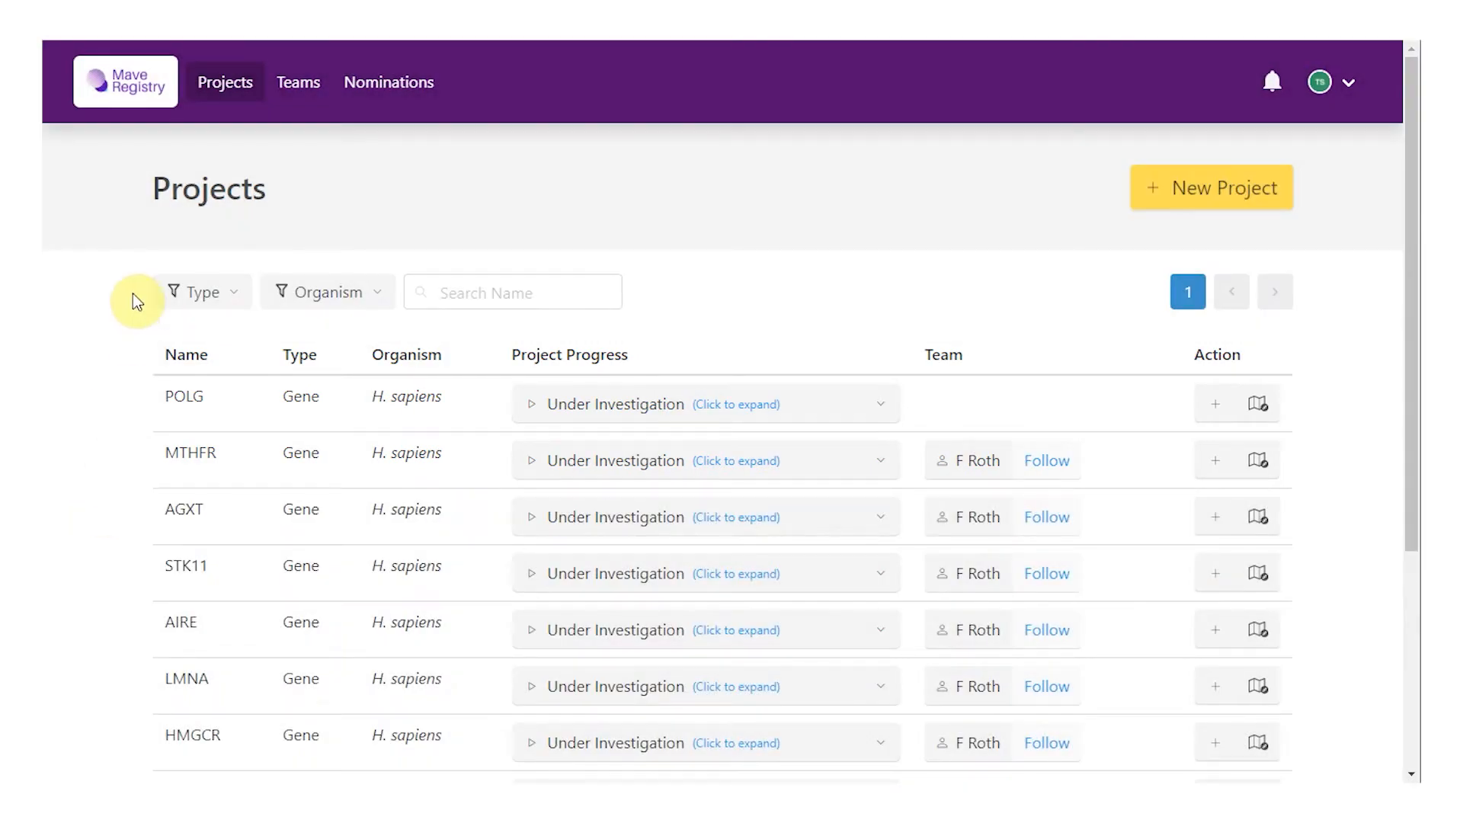
Step: Expand the CBS project's progress, read its full description, and open its details page
scroll(132, 294, "down", 5)
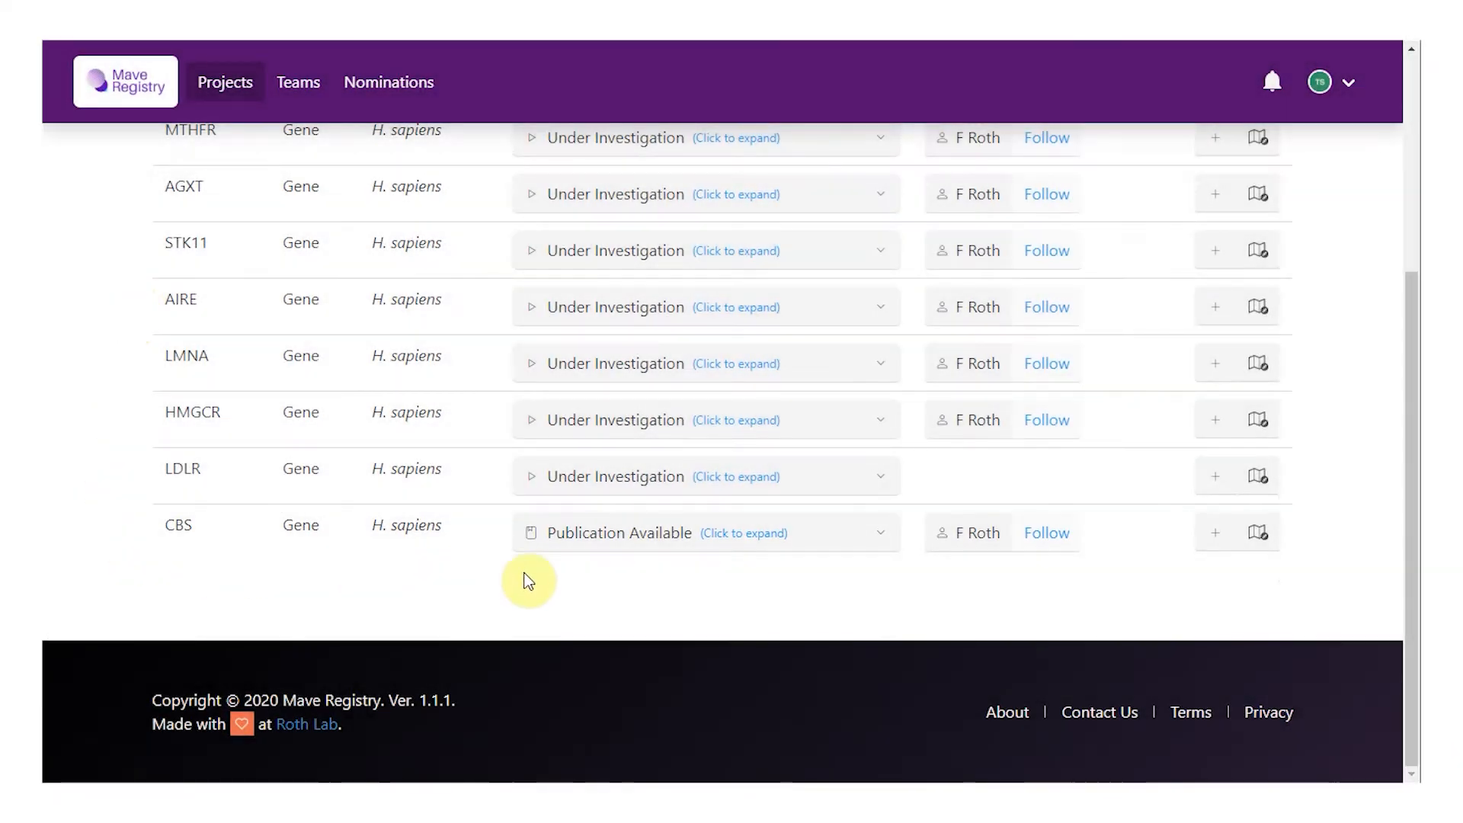
left_click(884, 537)
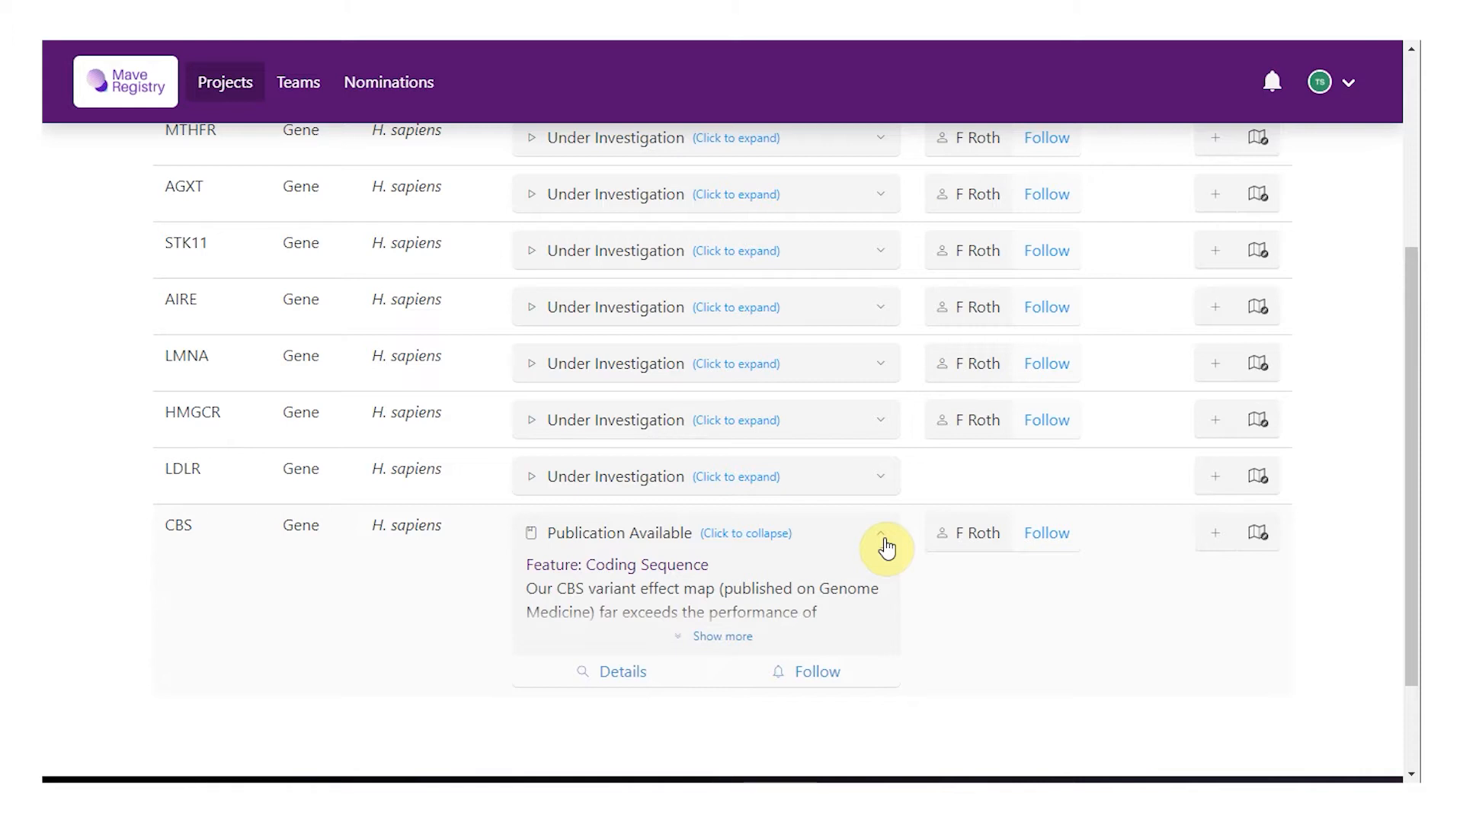
scroll(725, 620, "down", 2)
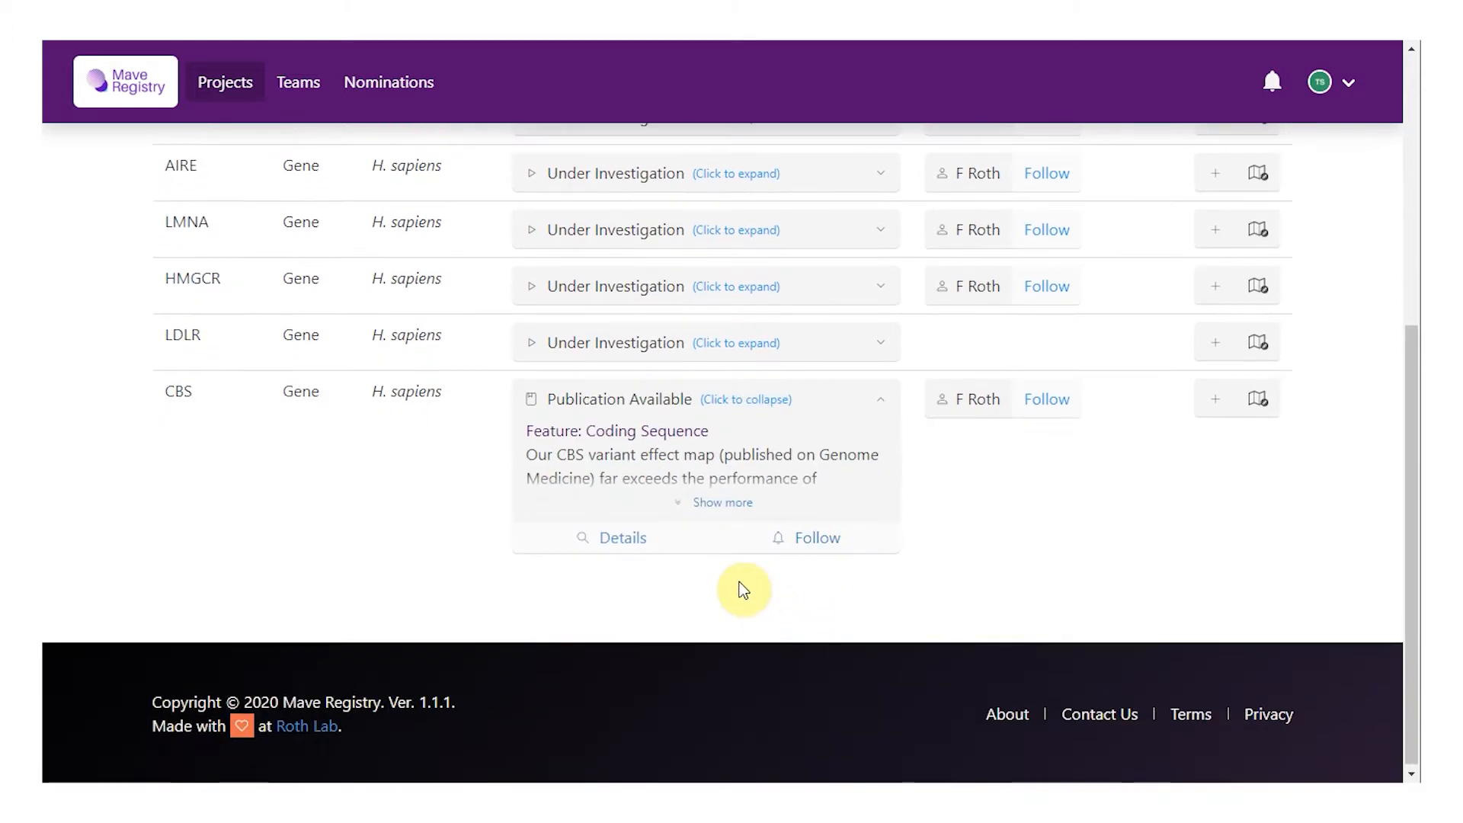
left_click(712, 501)
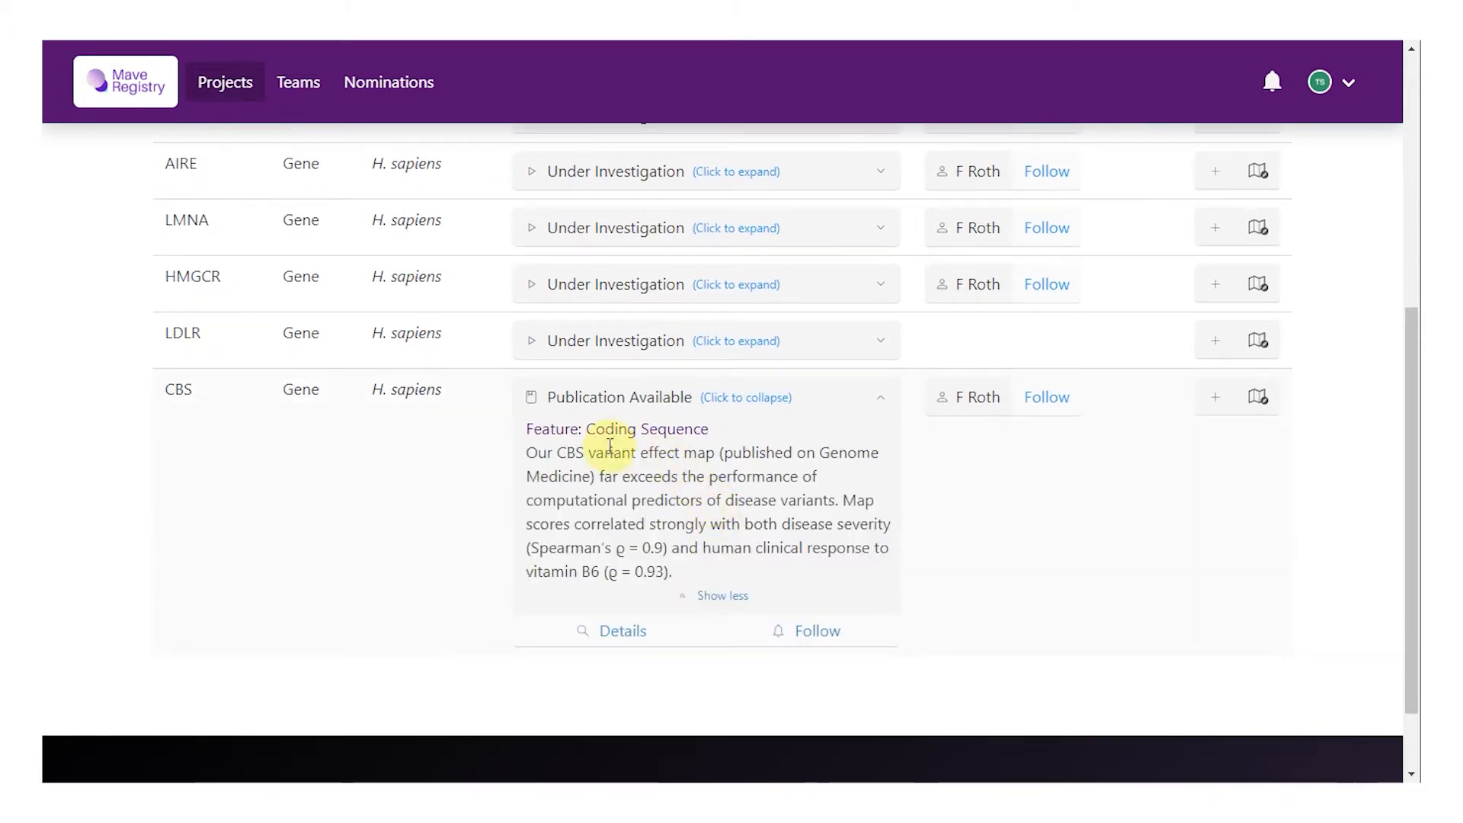
left_click(607, 633)
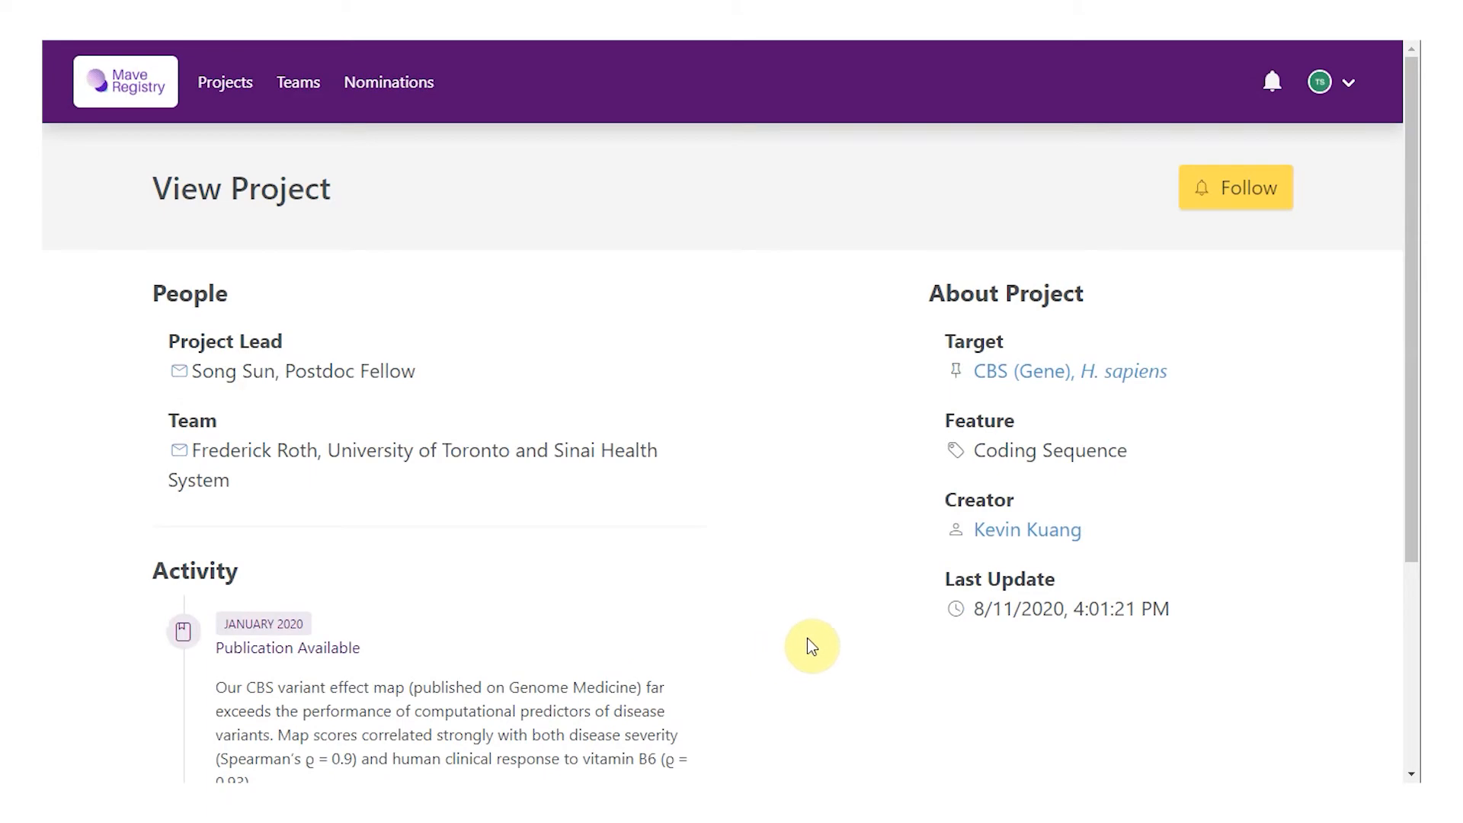
Step: Scroll through the CBS View Project page to review its details
scroll(812, 646, "down", 3)
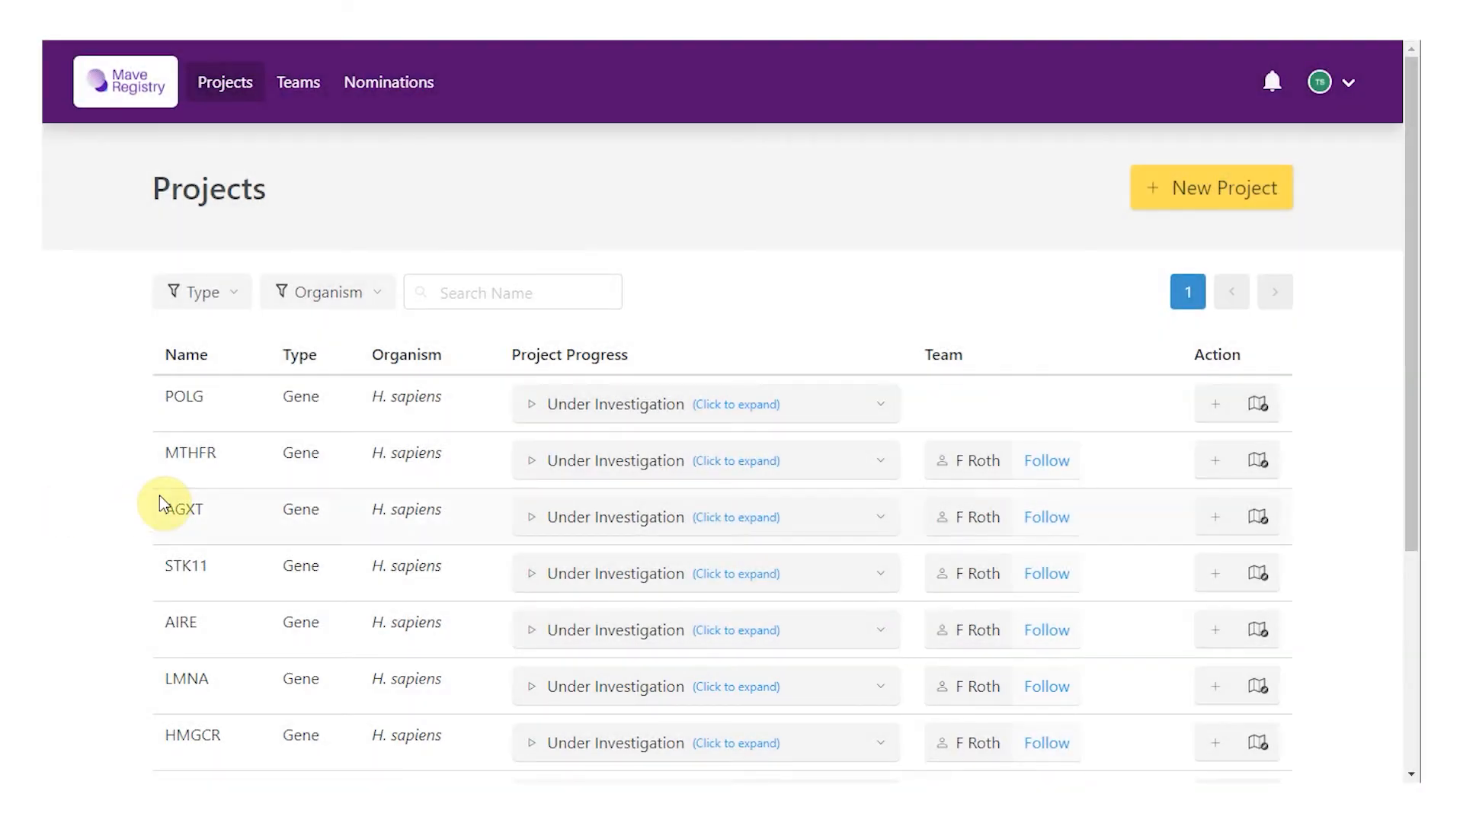
Step: Request to follow LMNA with the pasted Emery-Dreifuss interest summary and edit permission requested
scroll(159, 495, "down", 3)
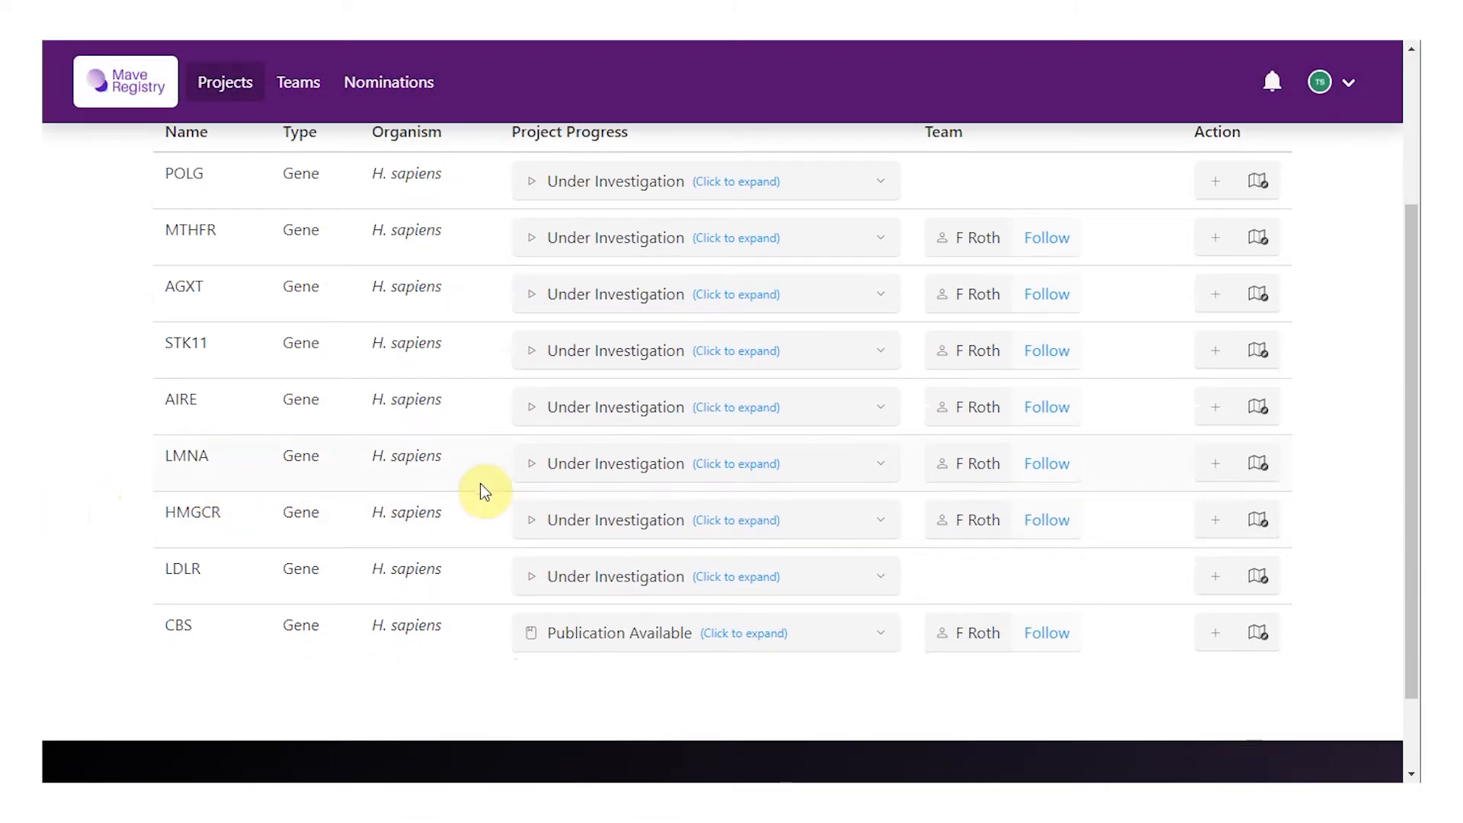
left_click(881, 474)
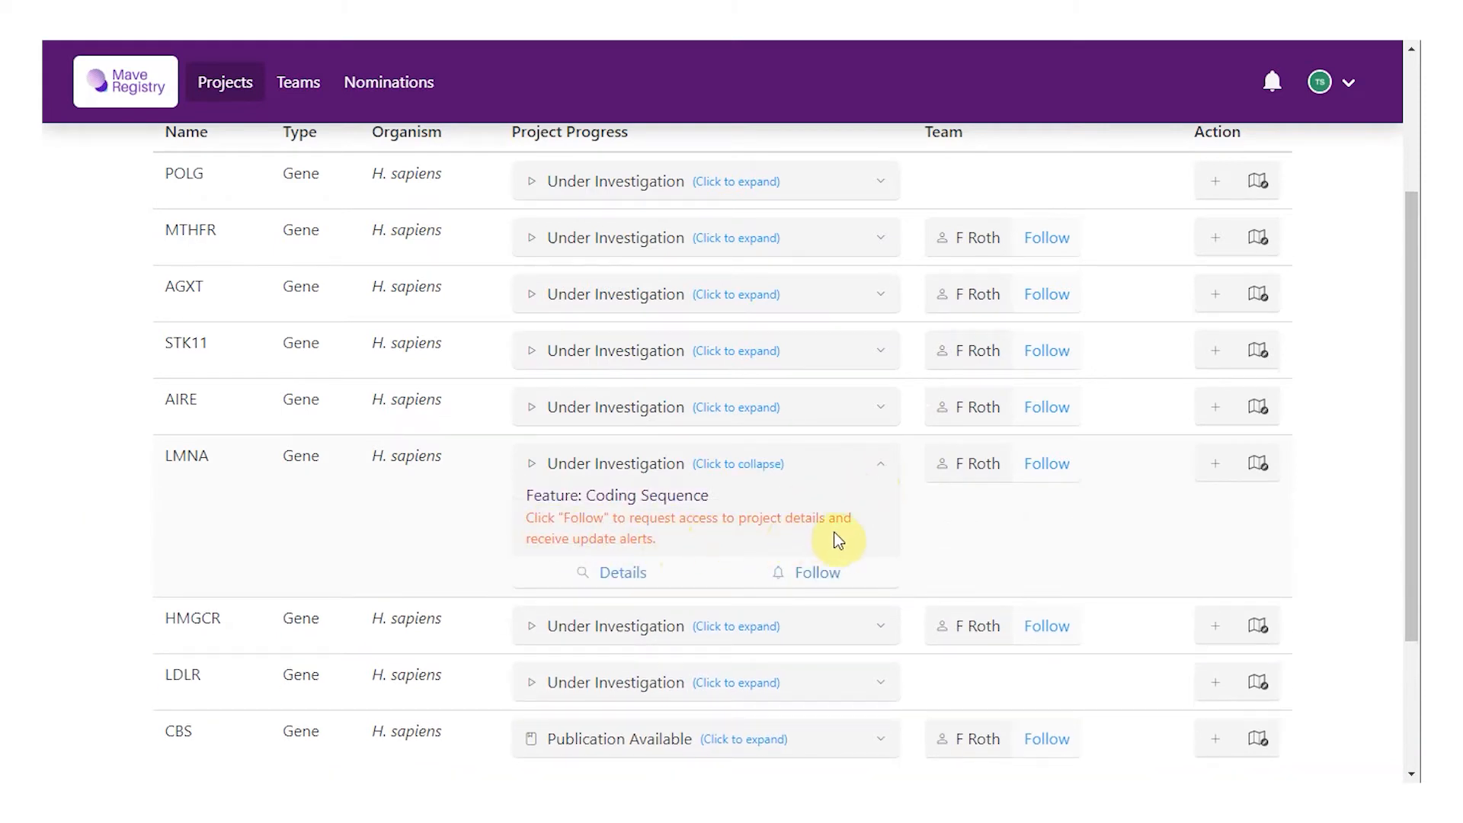
left_click(835, 585)
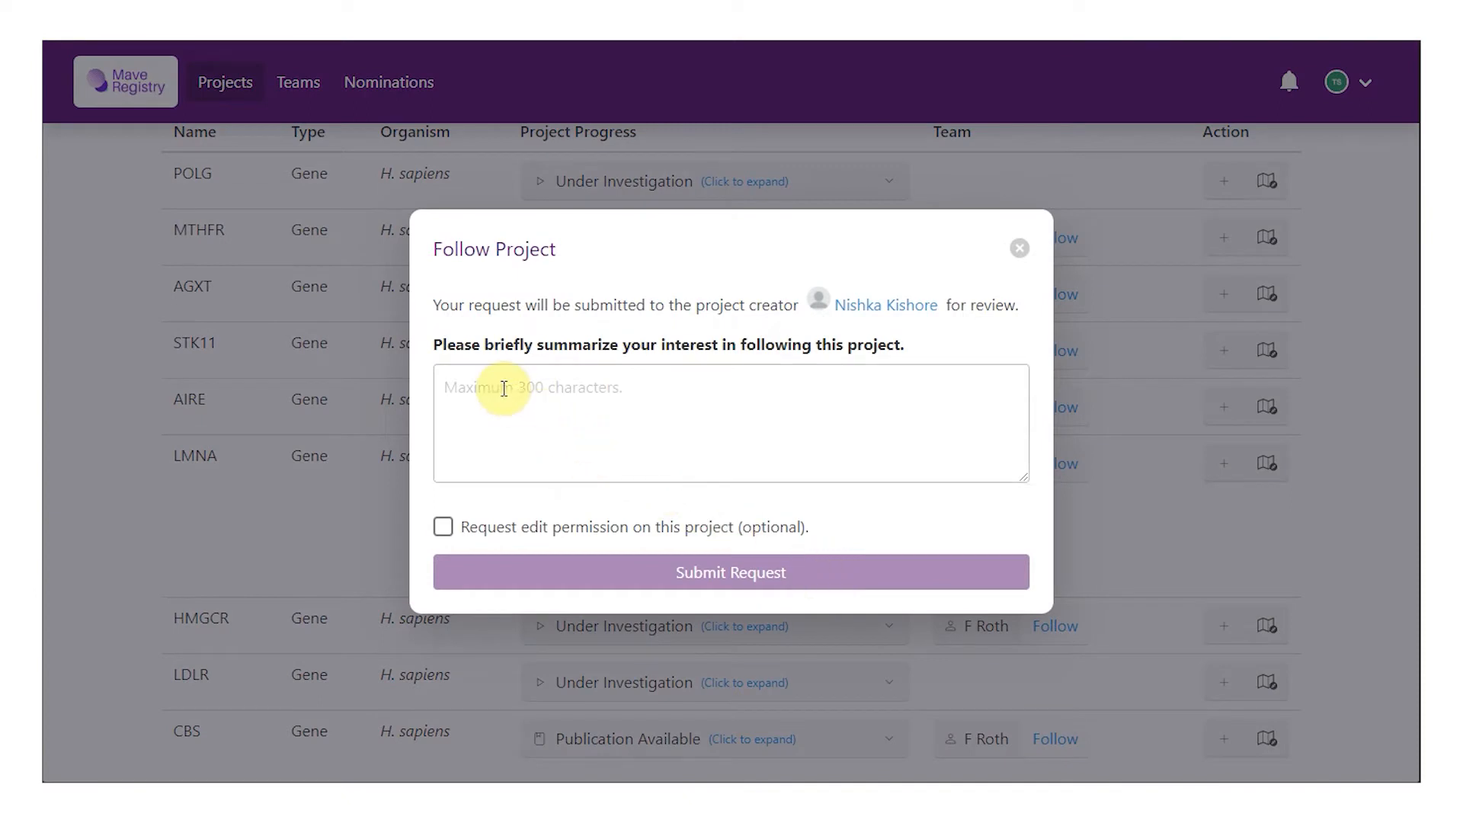
left_click(504, 389)
type("Our lab is interested in a disease called Emery-Dreifuss muscular dystrophy. Mutations on LMNA has been identified in people with this disease. We'd like to follow your progress on this gene.")
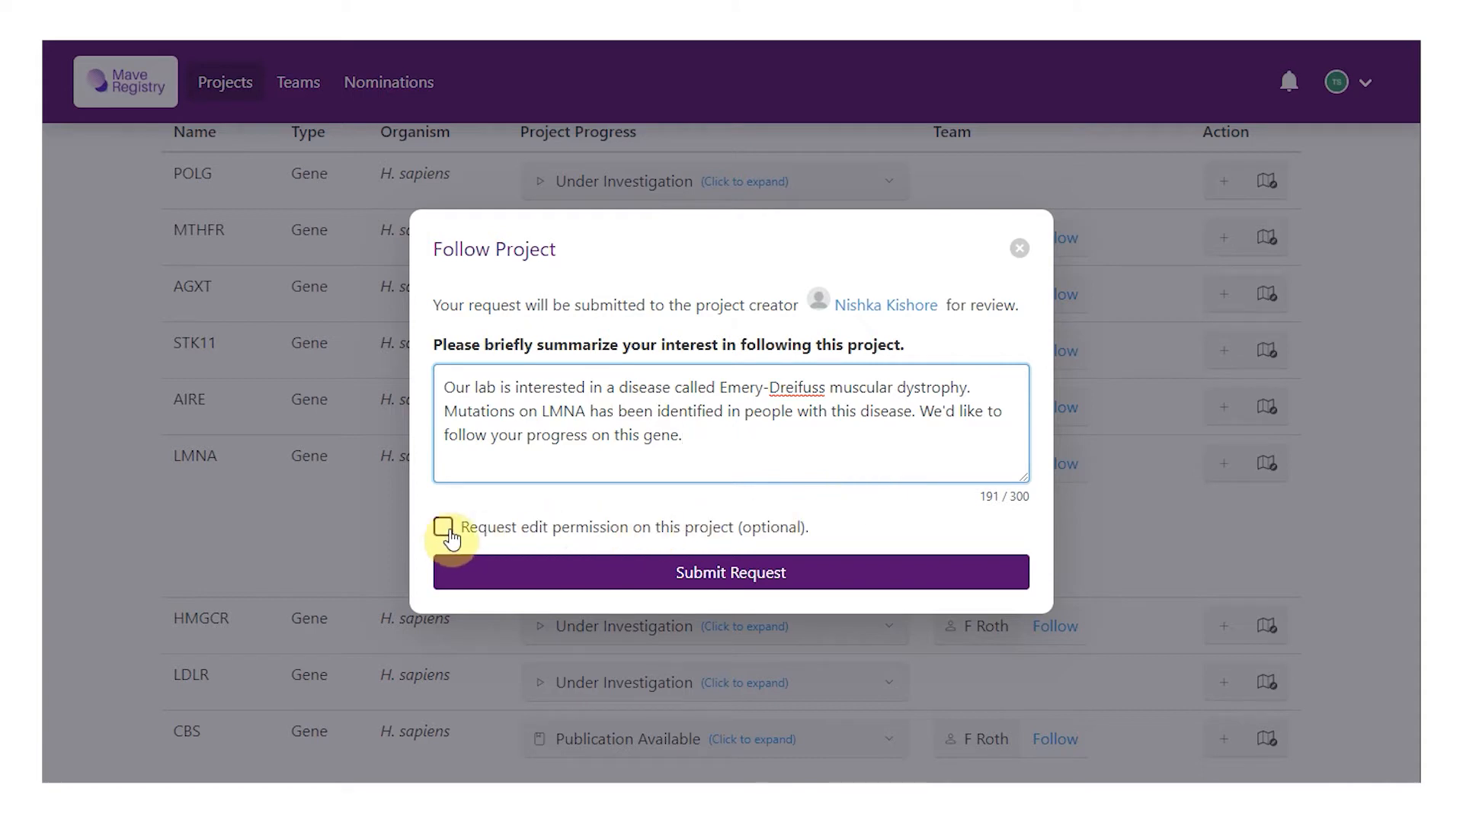
left_click(765, 540)
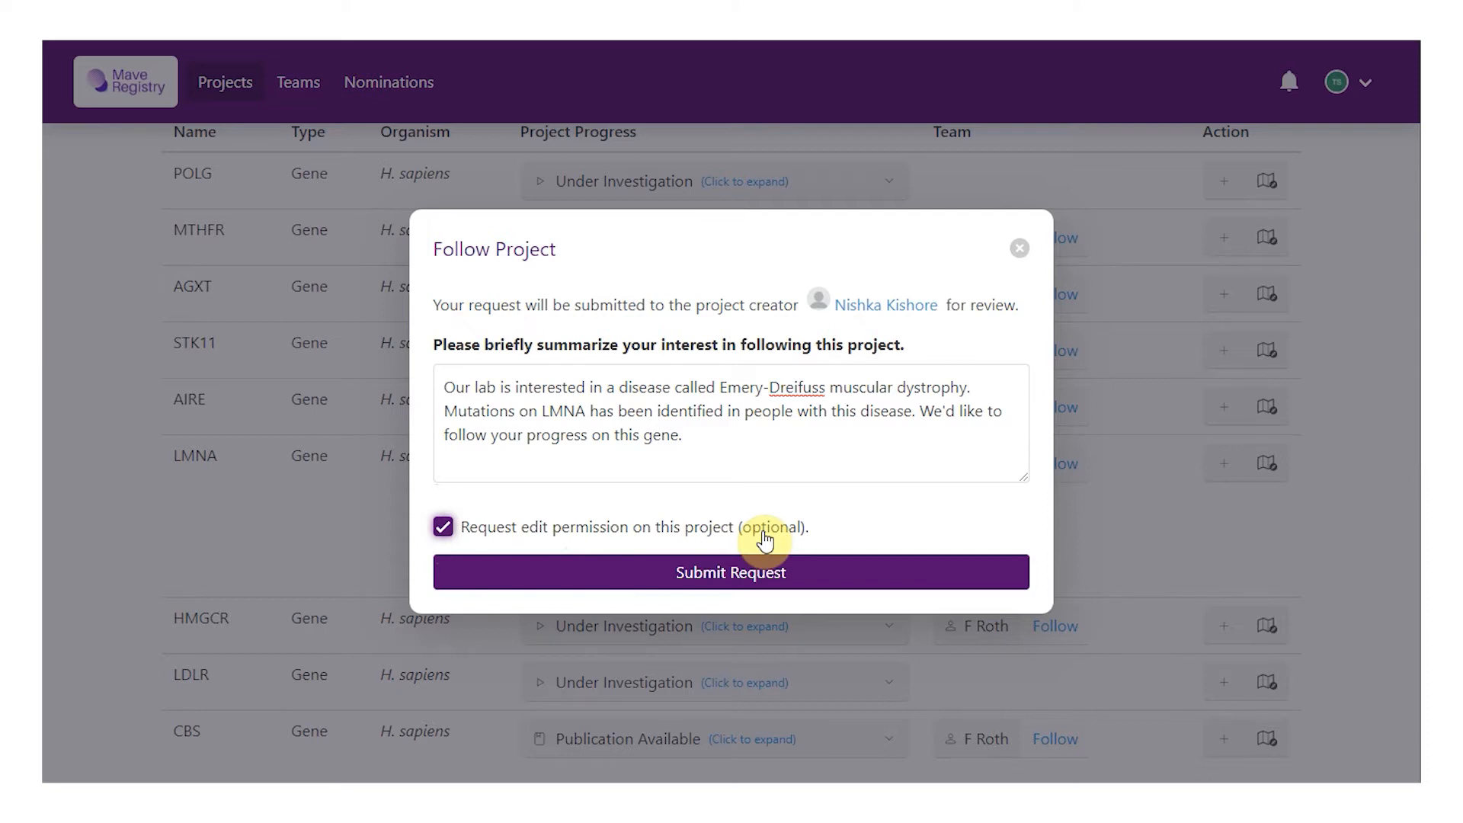
left_click(866, 582)
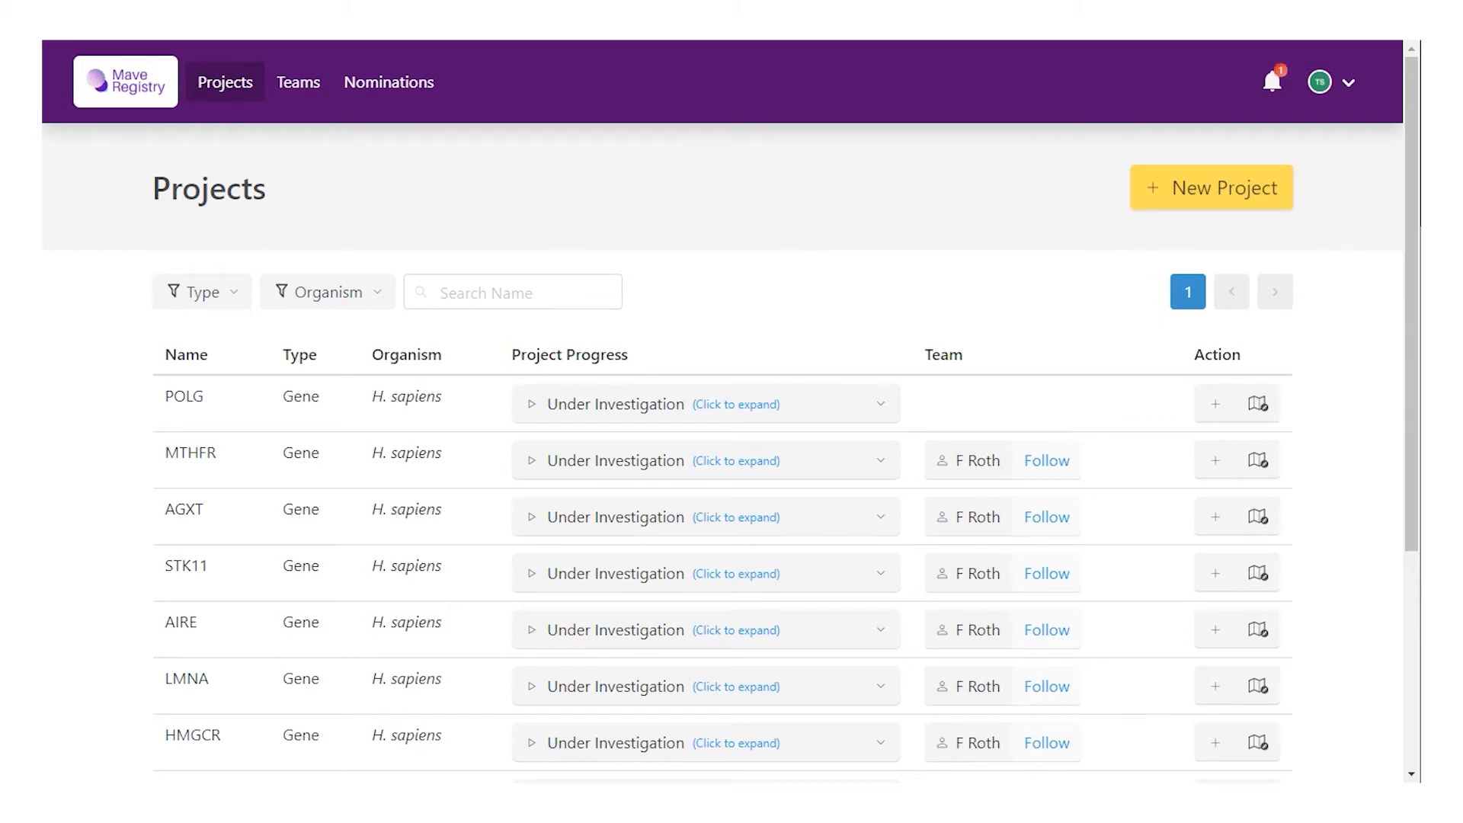
Step: Read the follow-approval notification from the notifications list
left_click(1272, 82)
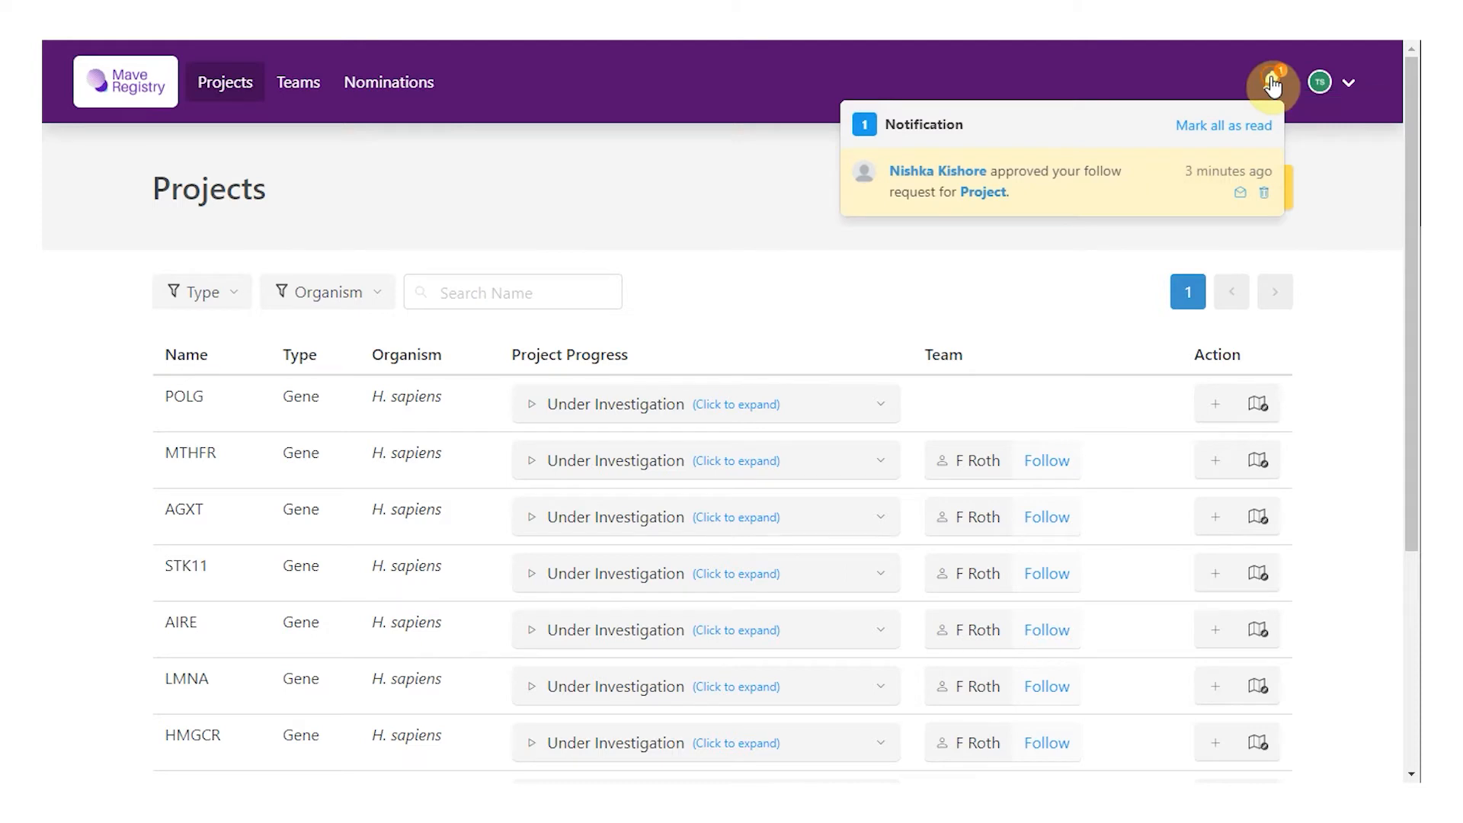
left_click(1041, 199)
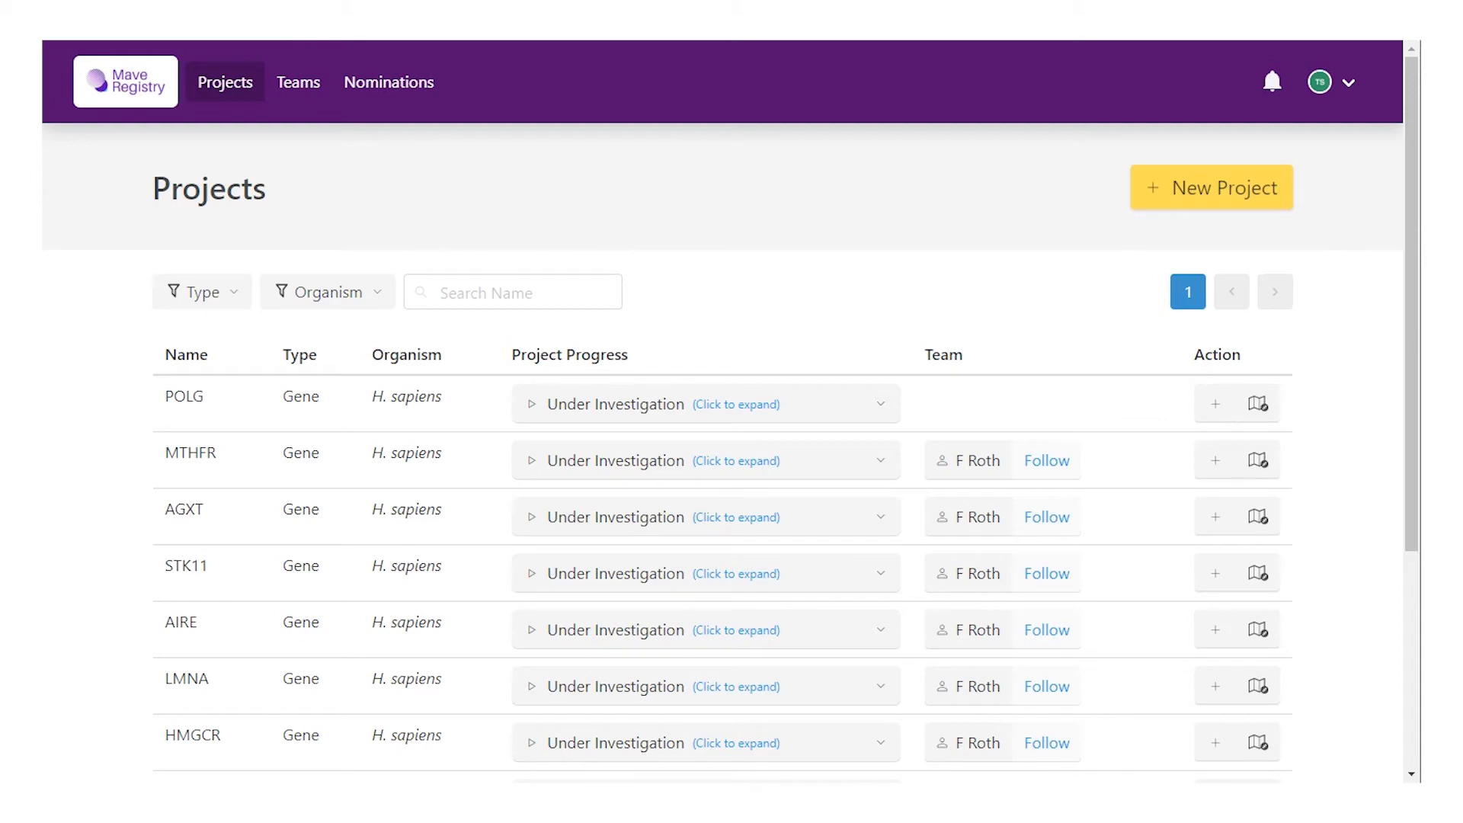
Step: Start a UBE2I Gene project for H. sapiens with Coding Sequence and Exon target features
left_click(1221, 200)
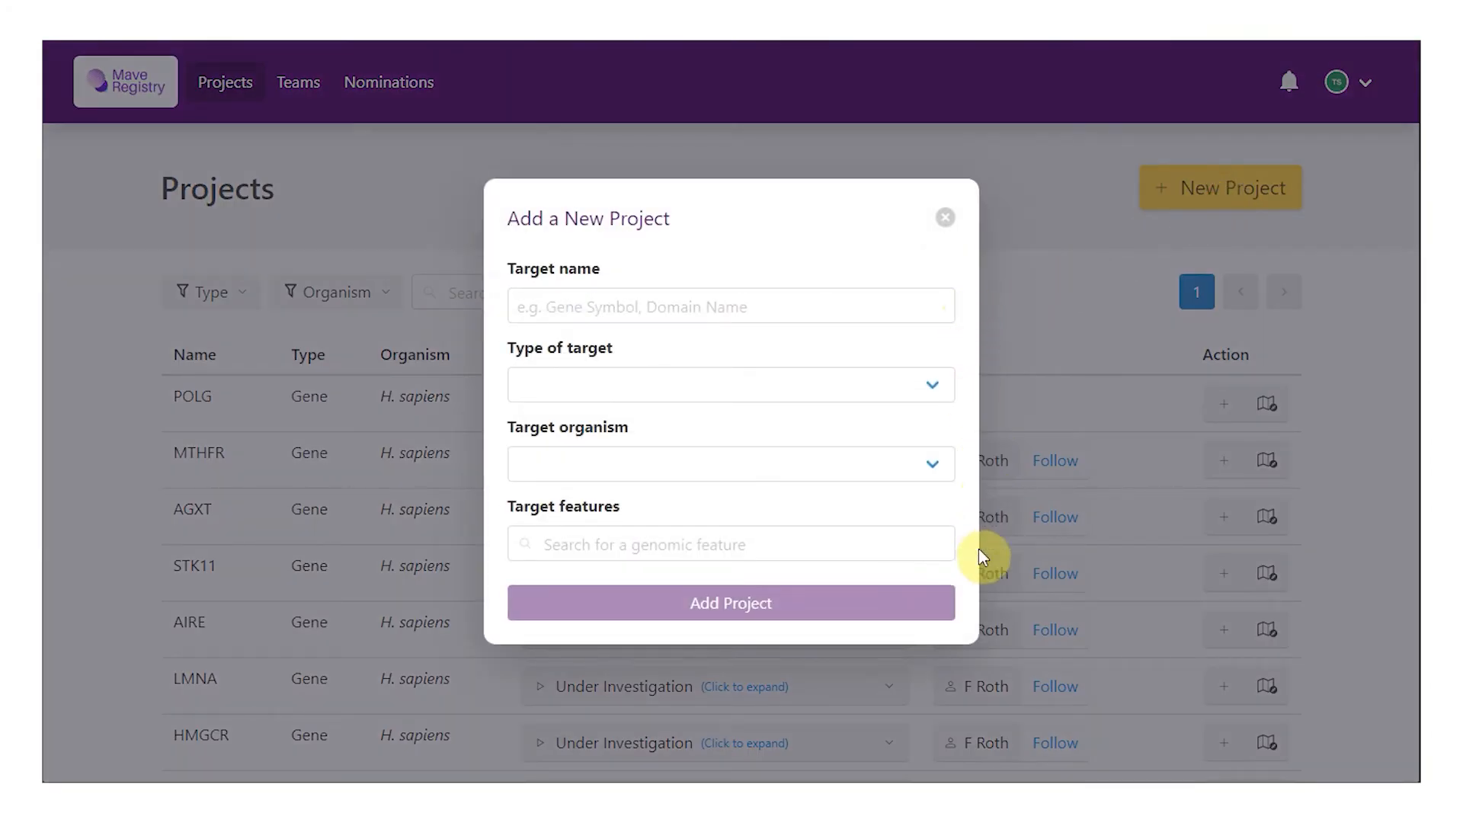
left_click(965, 227)
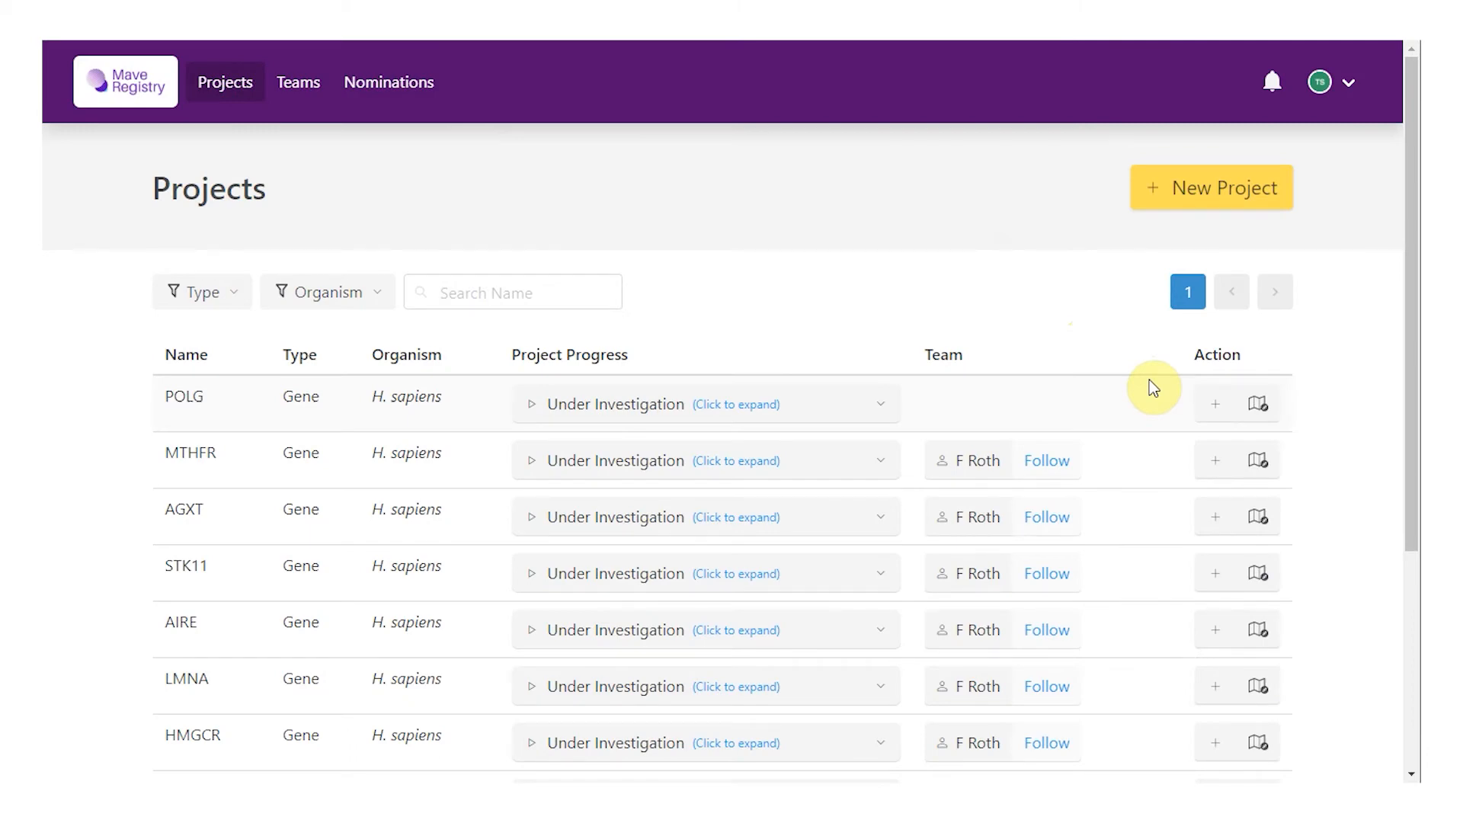
left_click(1214, 404)
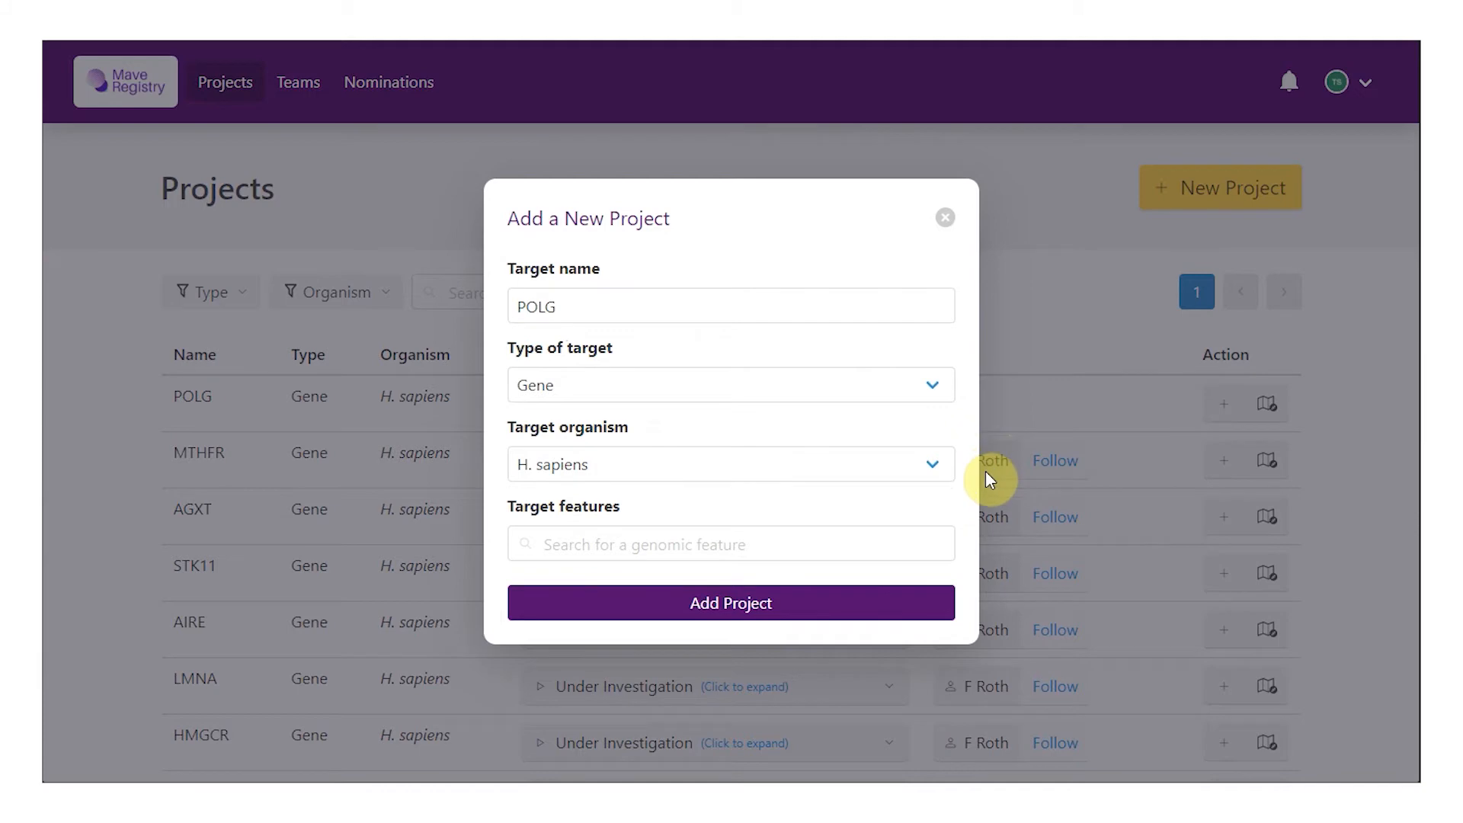
left_click(652, 544)
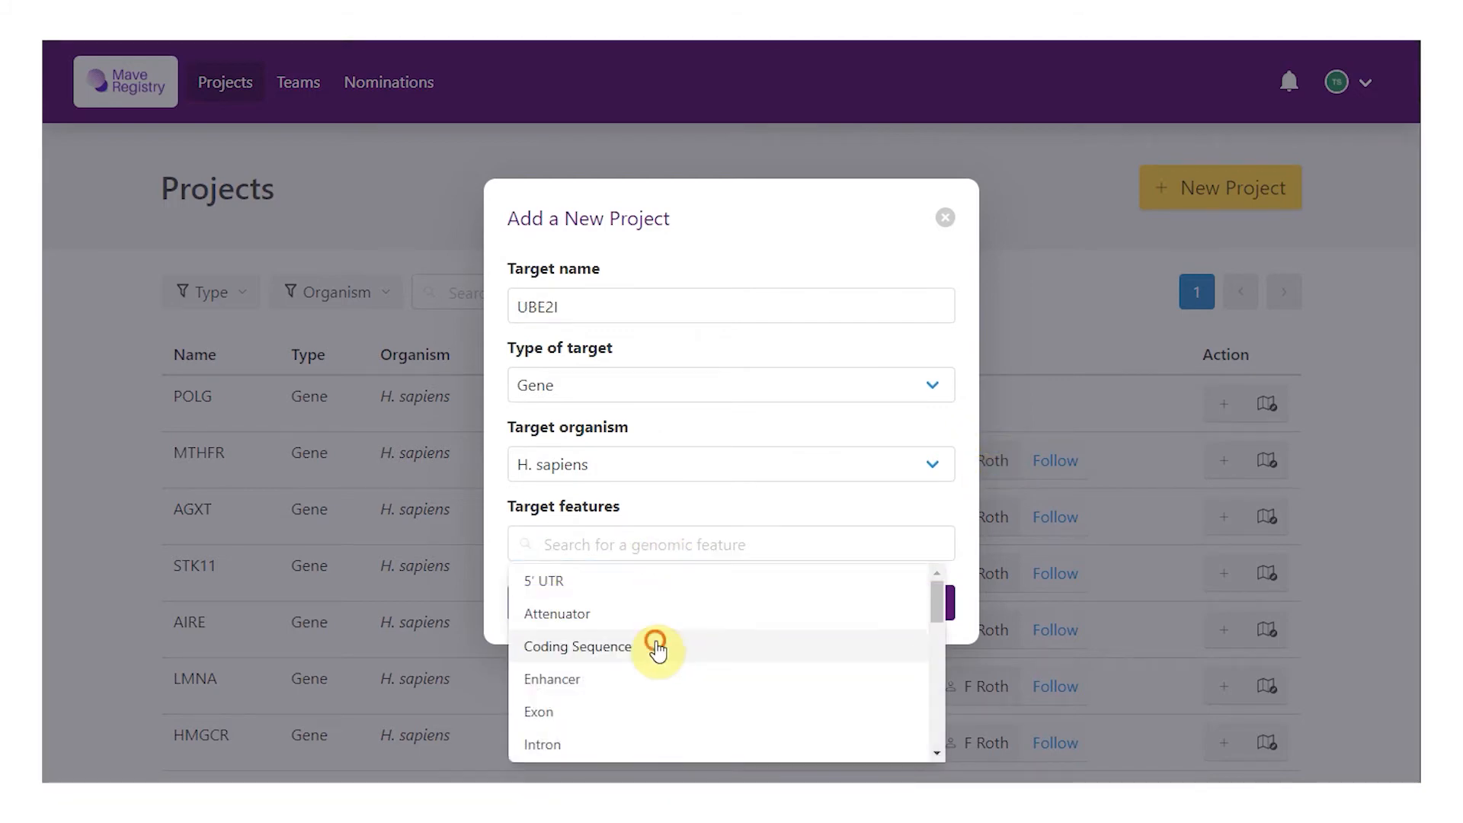
left_click(657, 648)
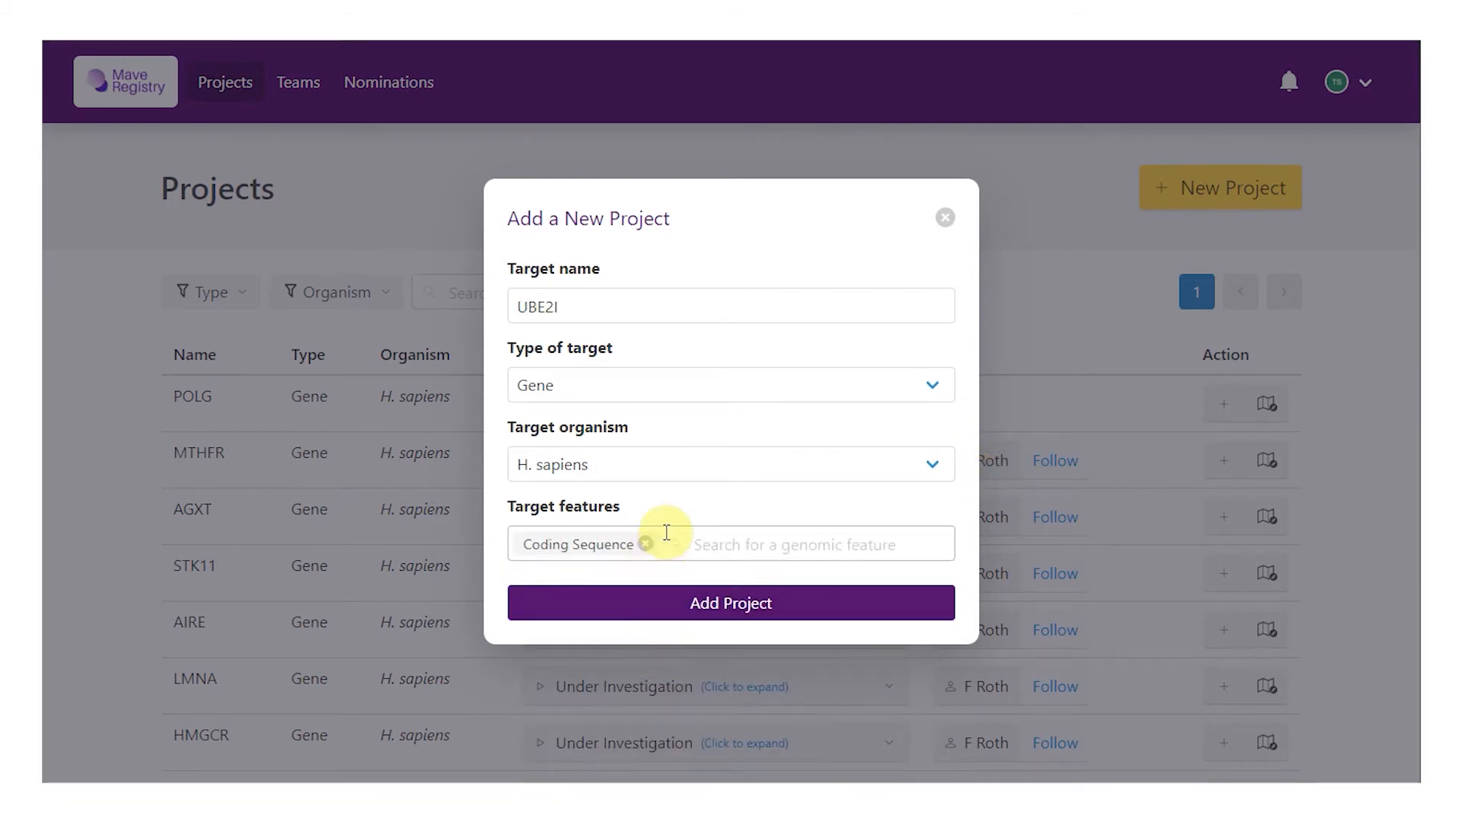
left_click(679, 542)
left_click(729, 683)
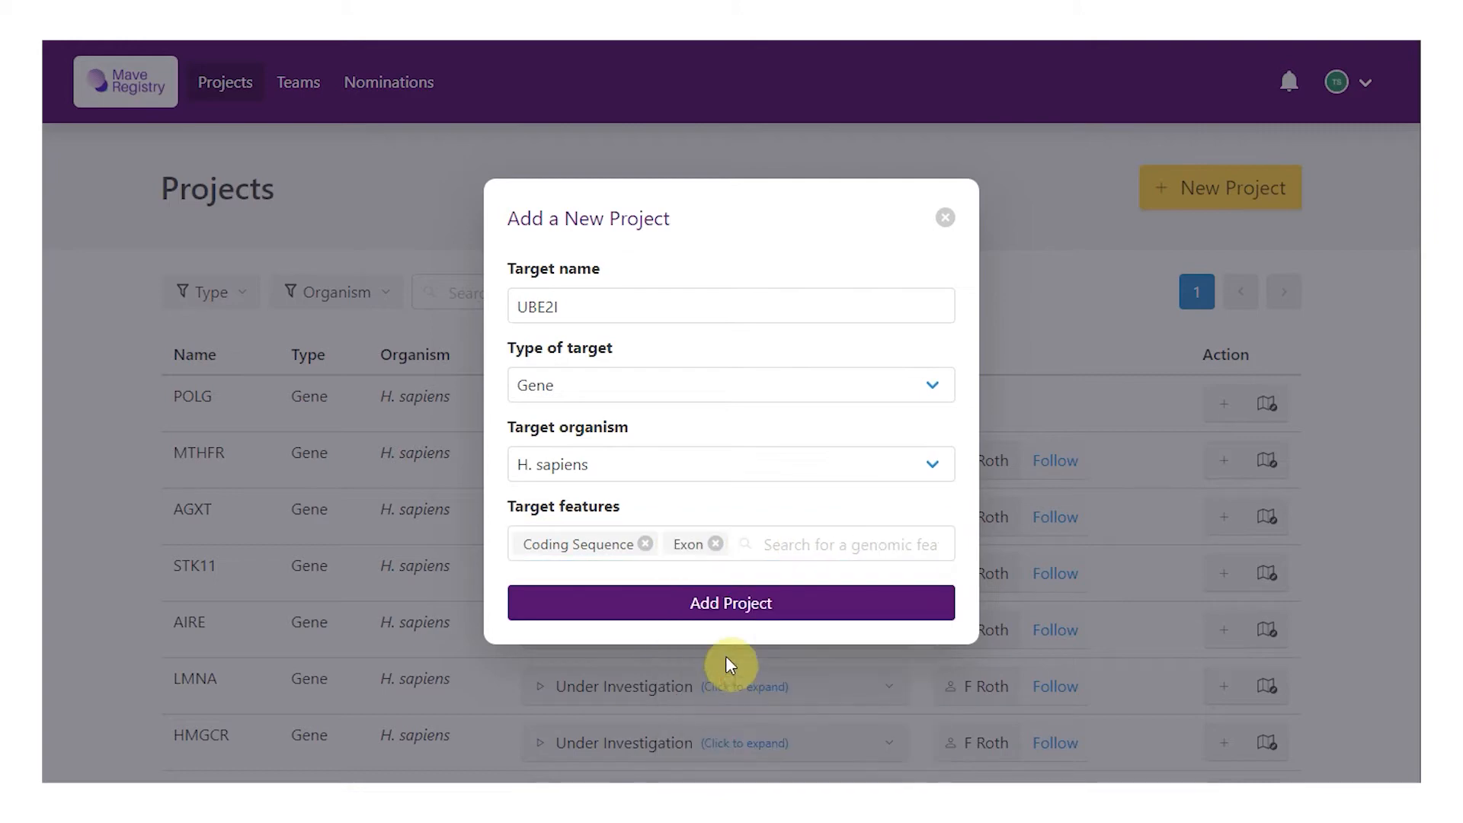
Step: Enter the project lead's first name, last name and e-mail, with position Postdoc Fellow
left_click(729, 604)
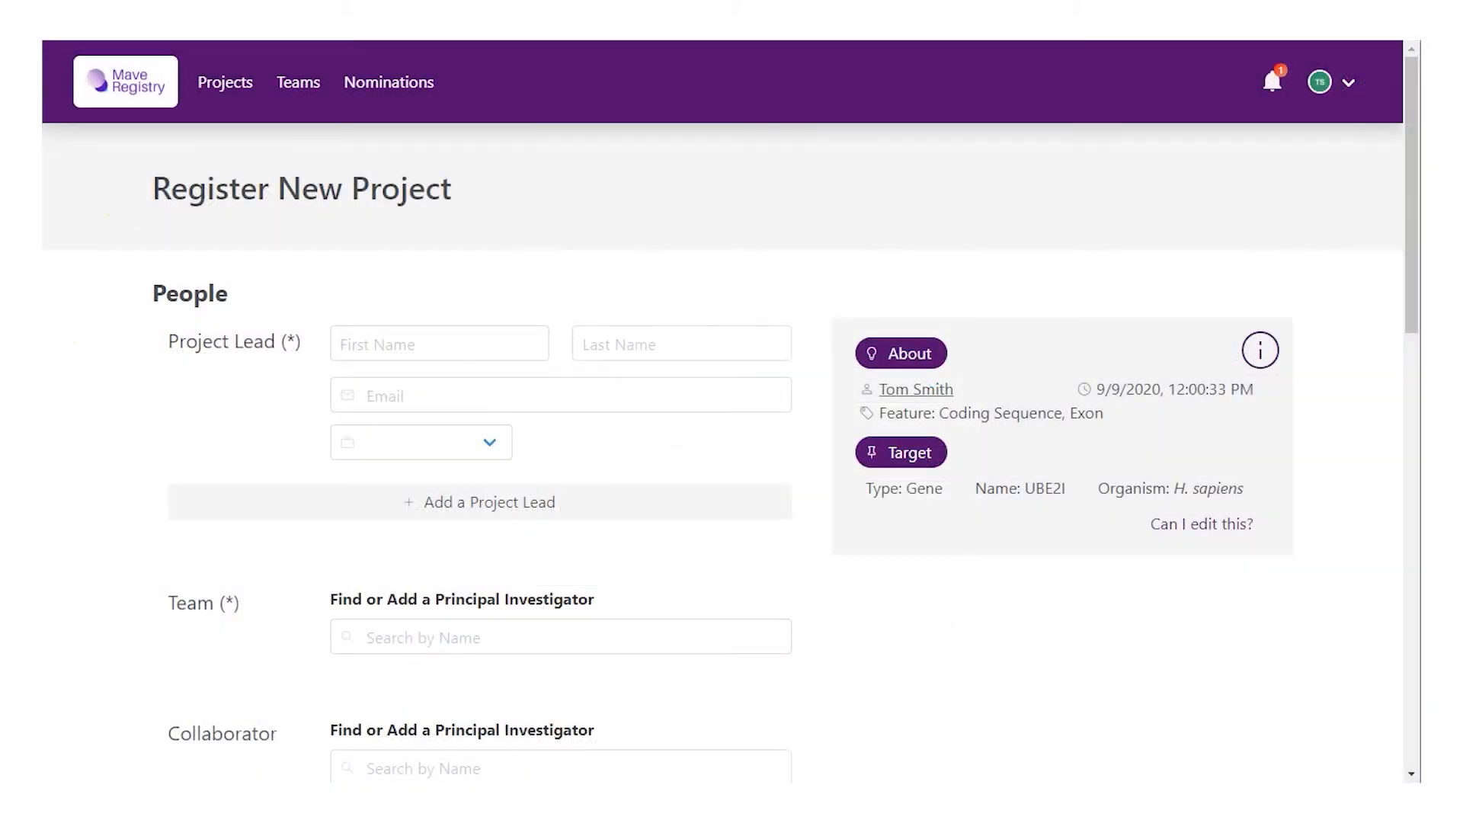
left_click(477, 343)
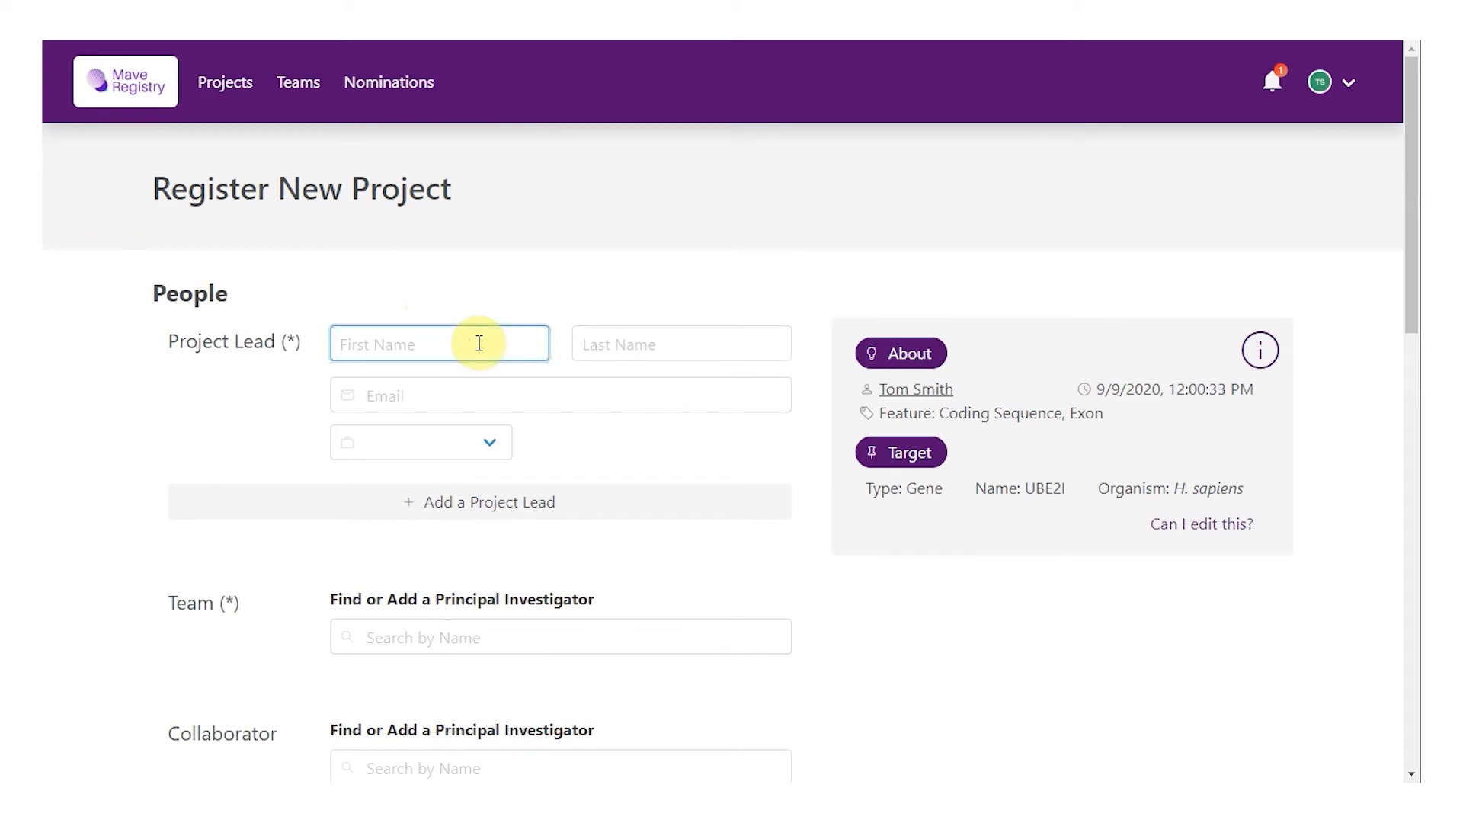
key("Tab")
key("Tab")
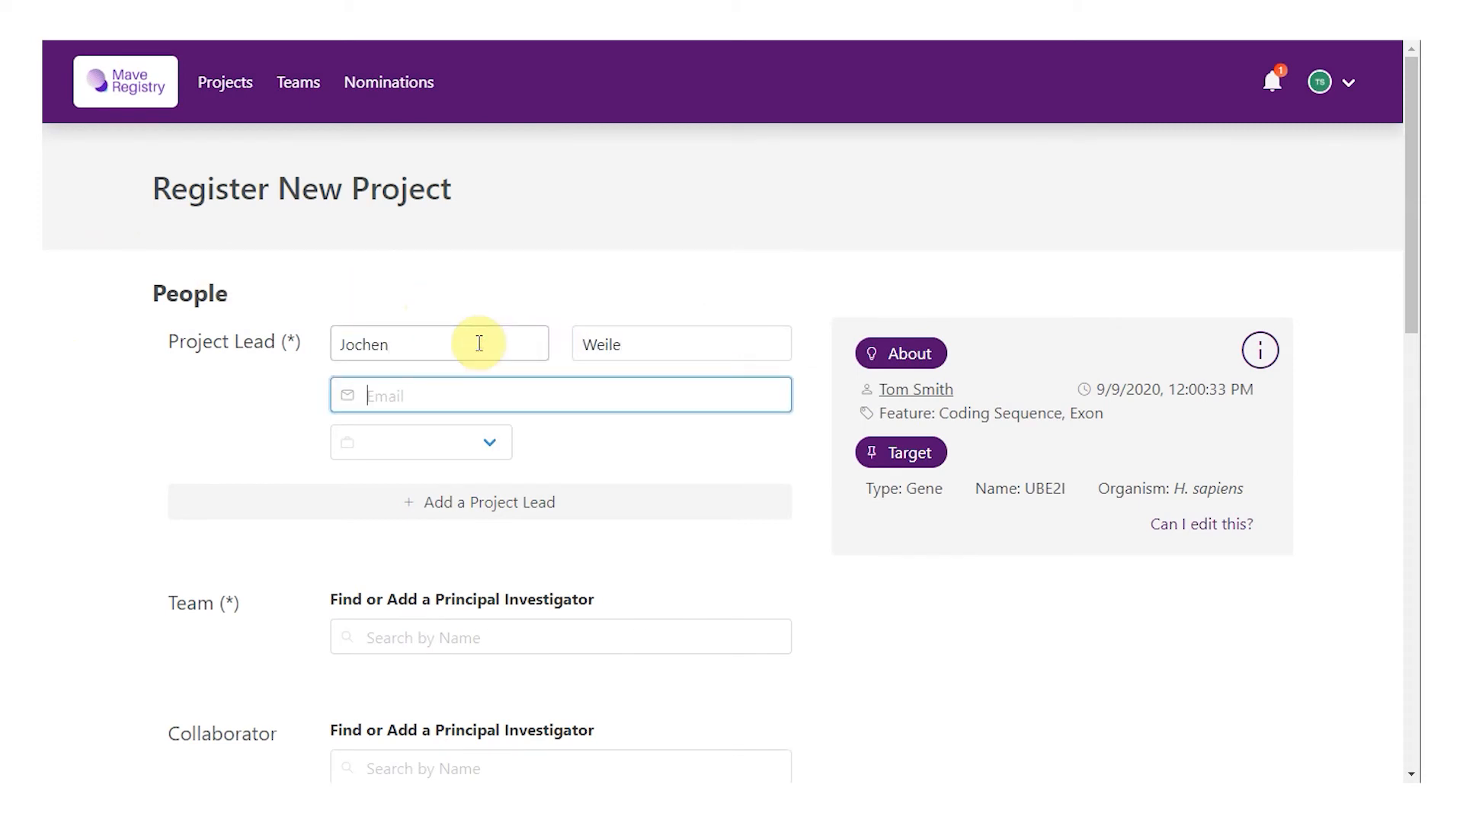
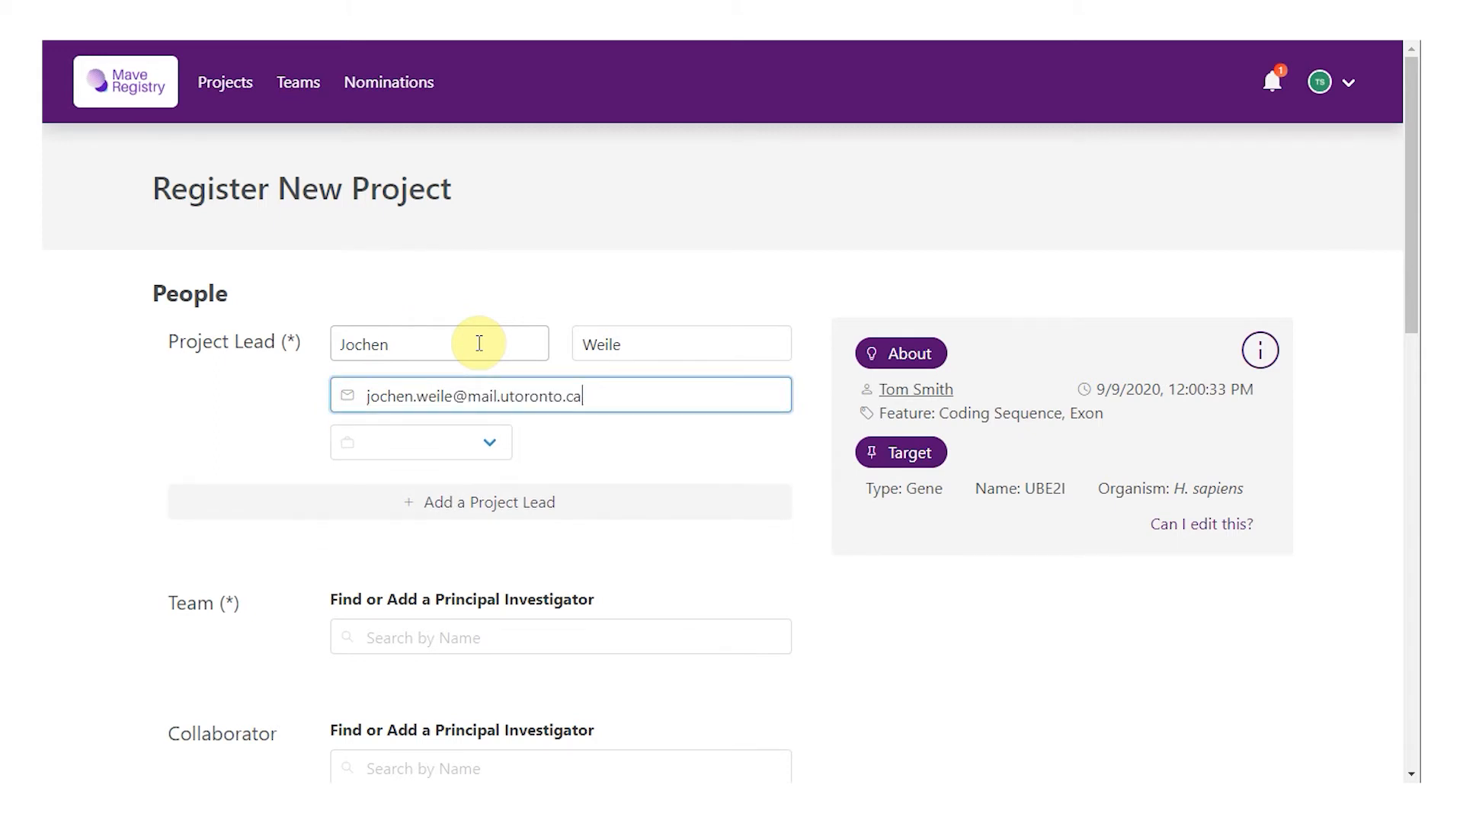
left_click(448, 456)
left_click(460, 494)
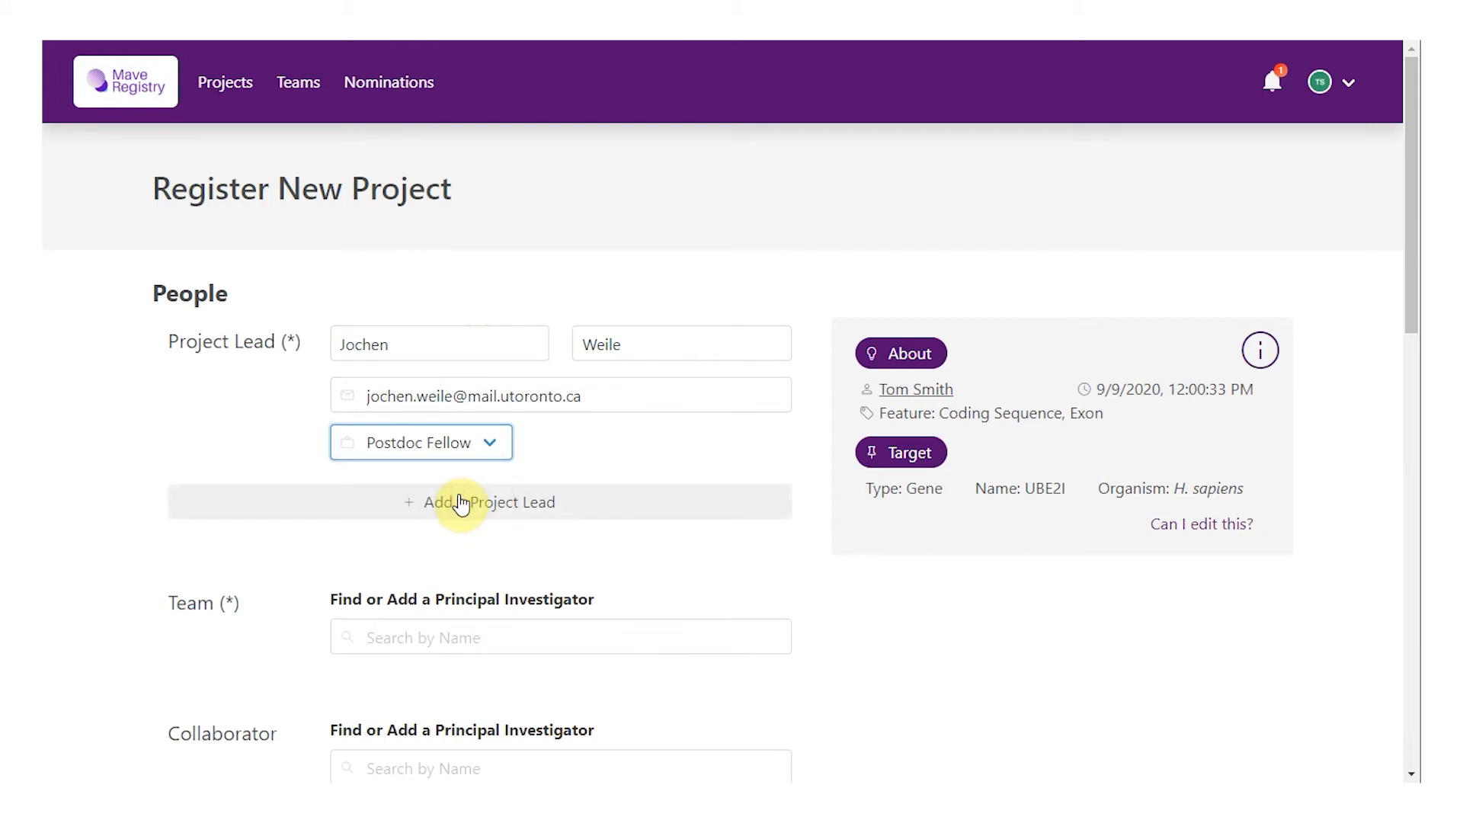
left_click(383, 638)
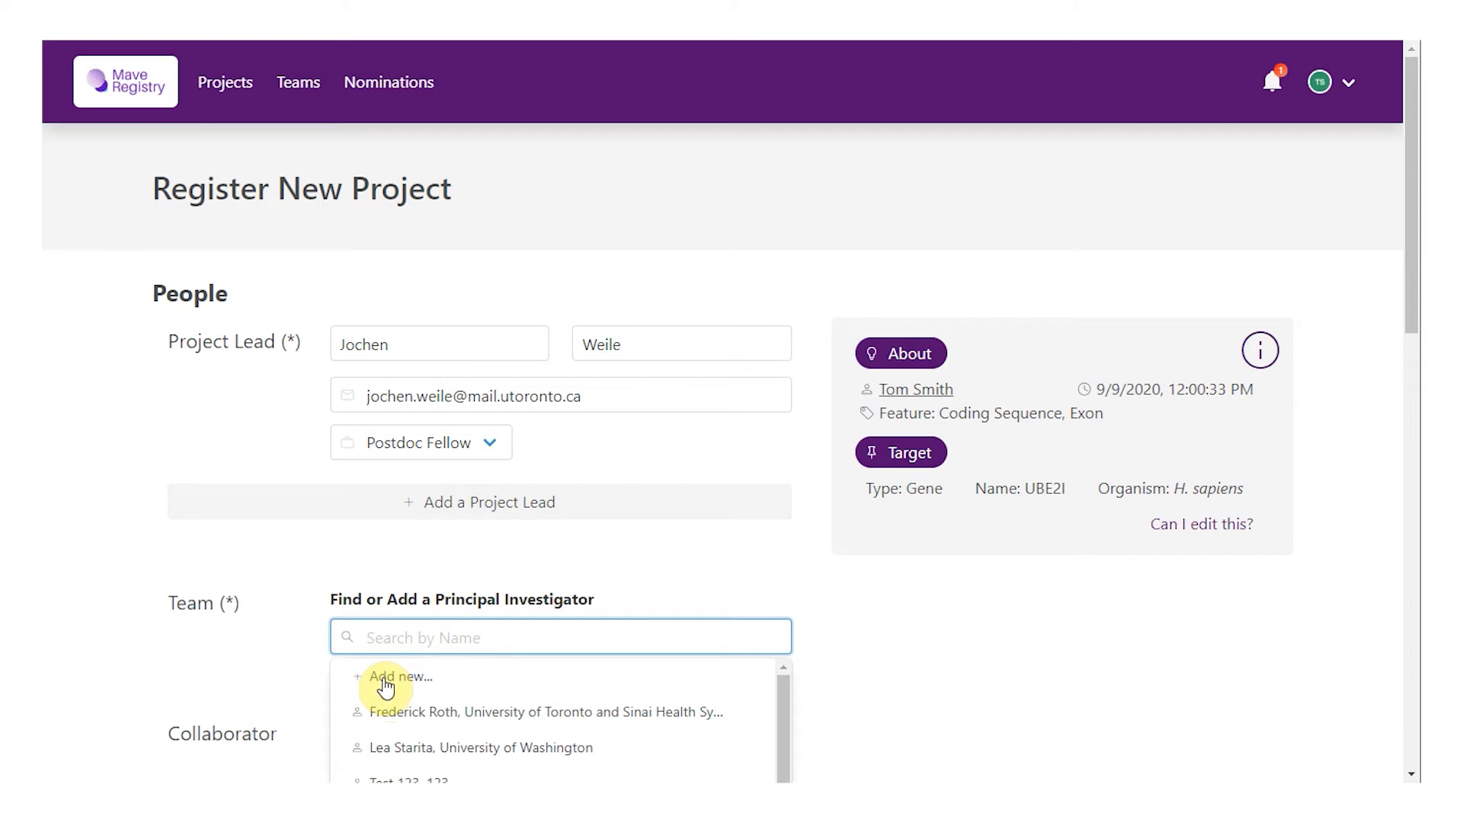
Step: Set the University of Toronto principal investigator as the team, leaving funding opportunities unchecked
left_click(405, 710)
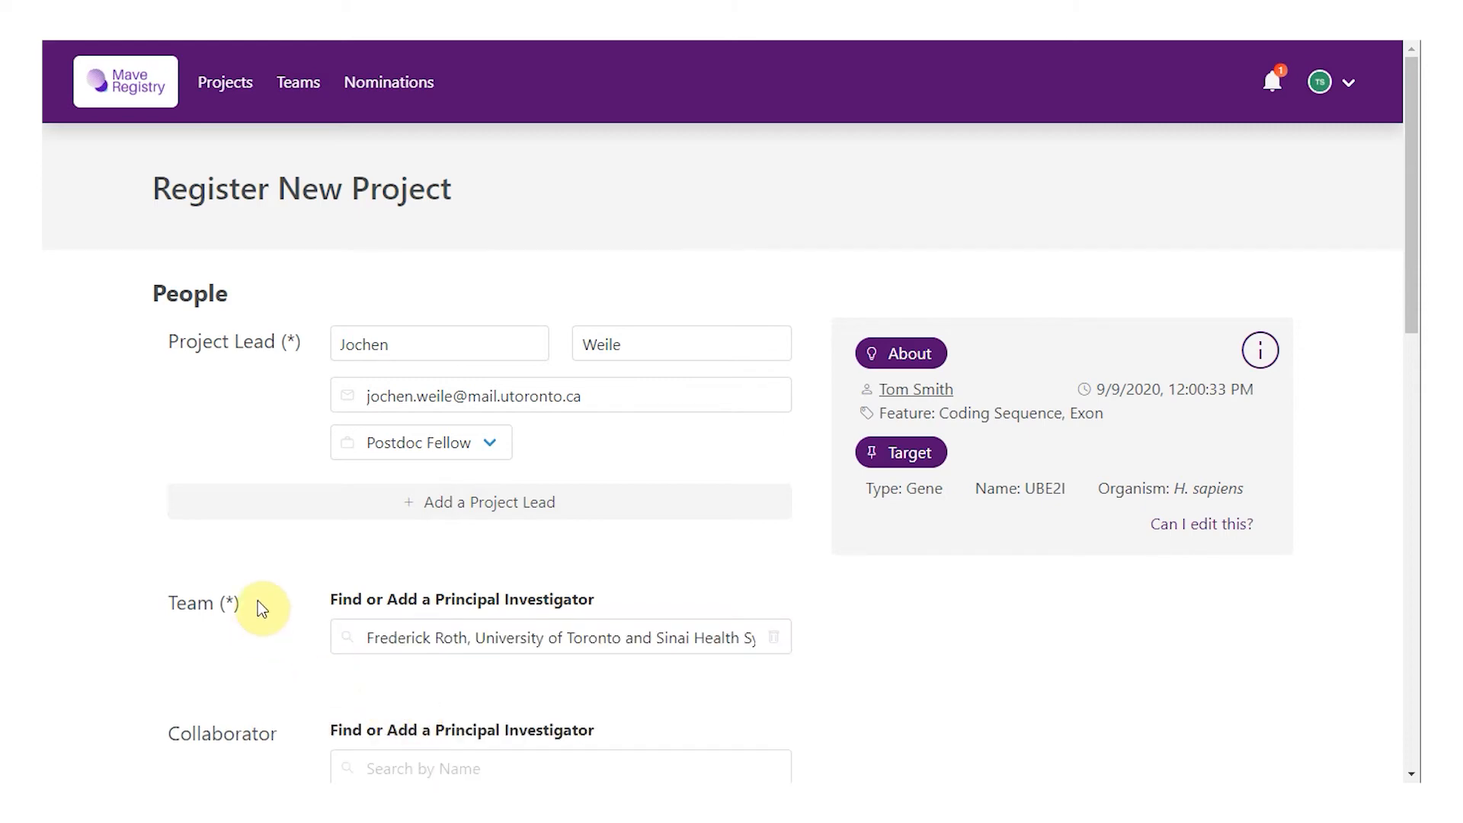
scroll(263, 598, "down", 2)
scroll(275, 589, "down", 2)
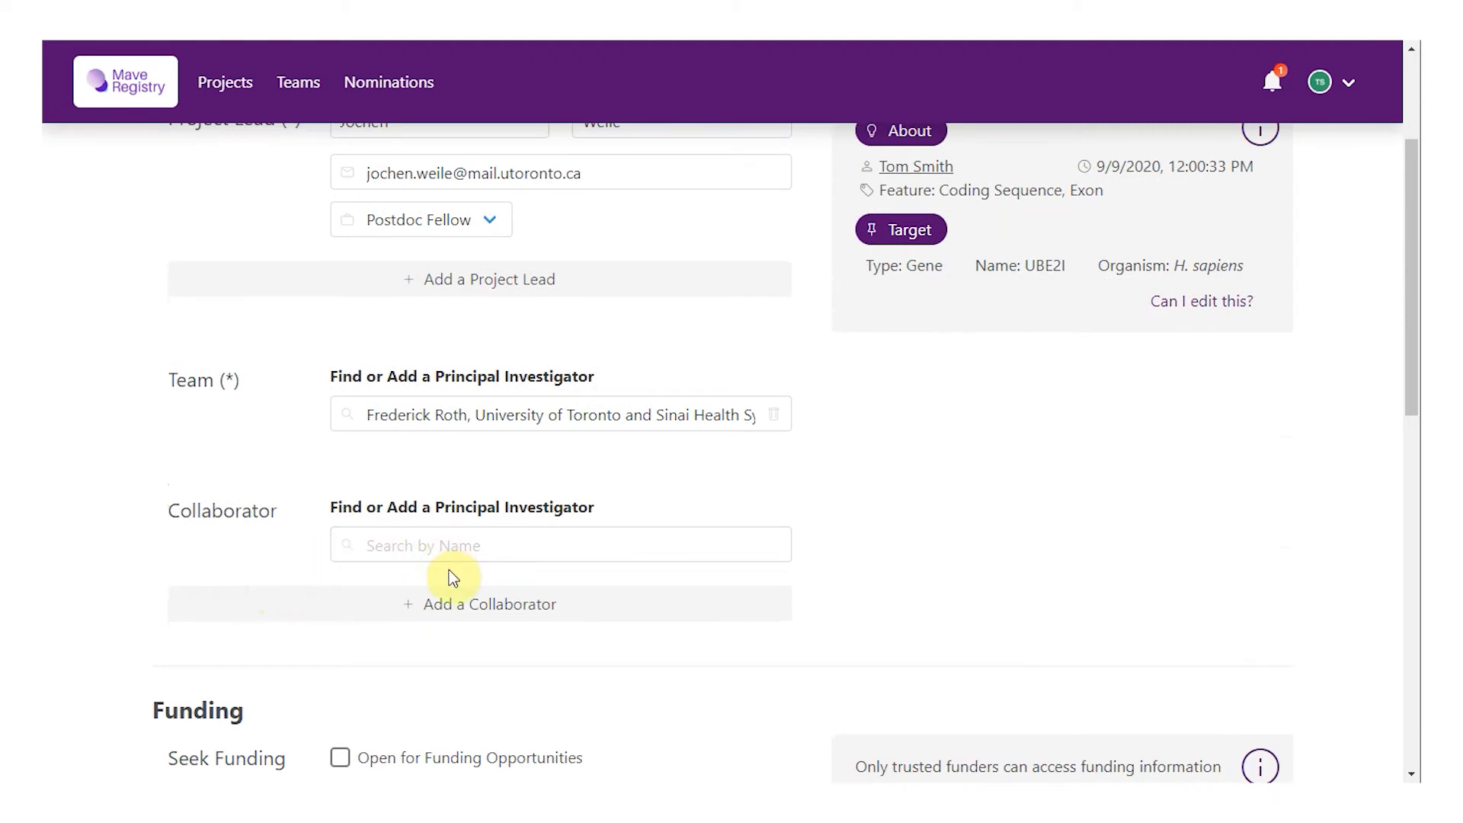
scroll(467, 610, "down", 3)
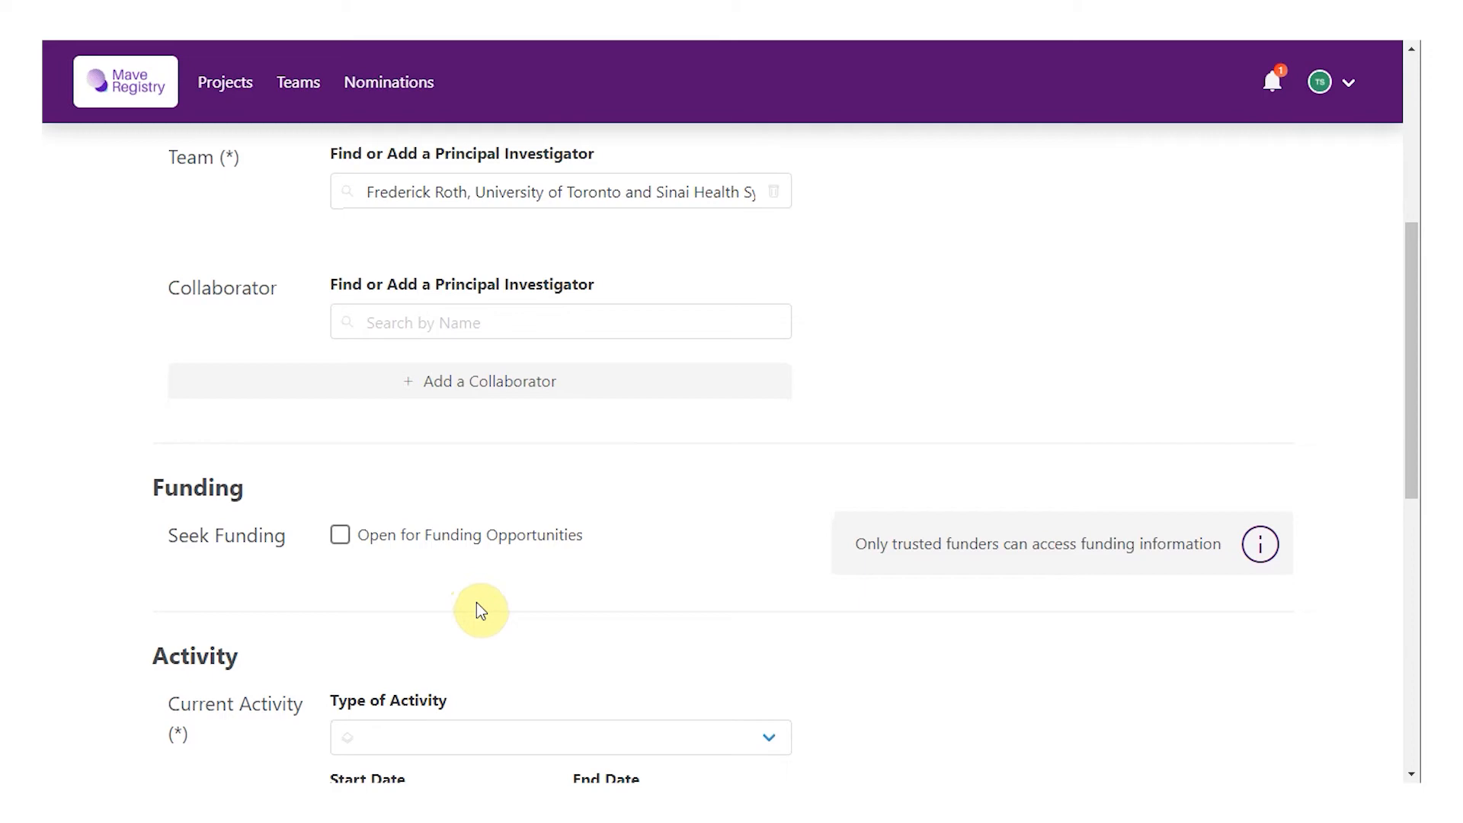
left_click(472, 549)
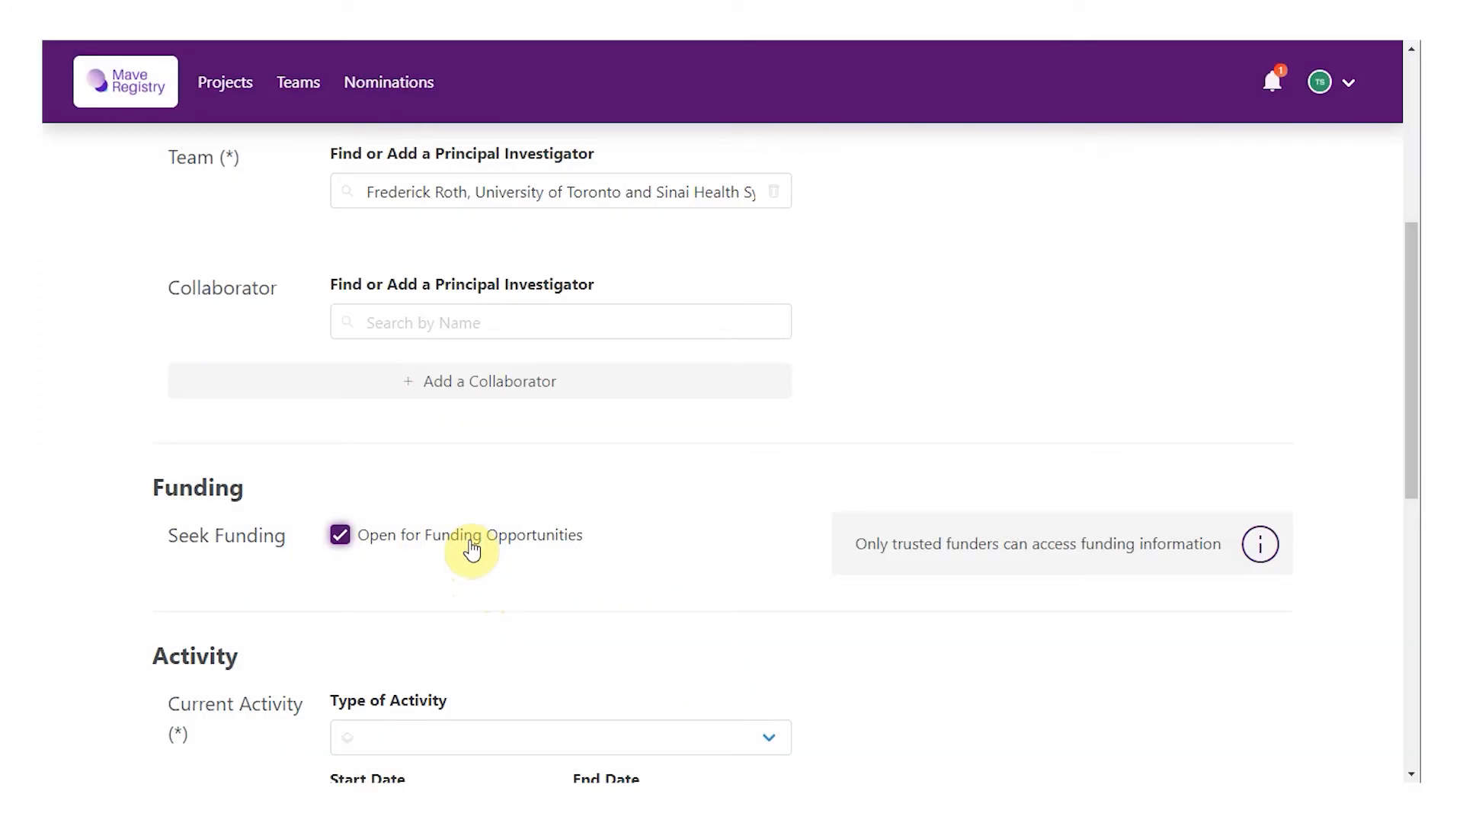
left_click(472, 549)
scroll(670, 564, "down", 3)
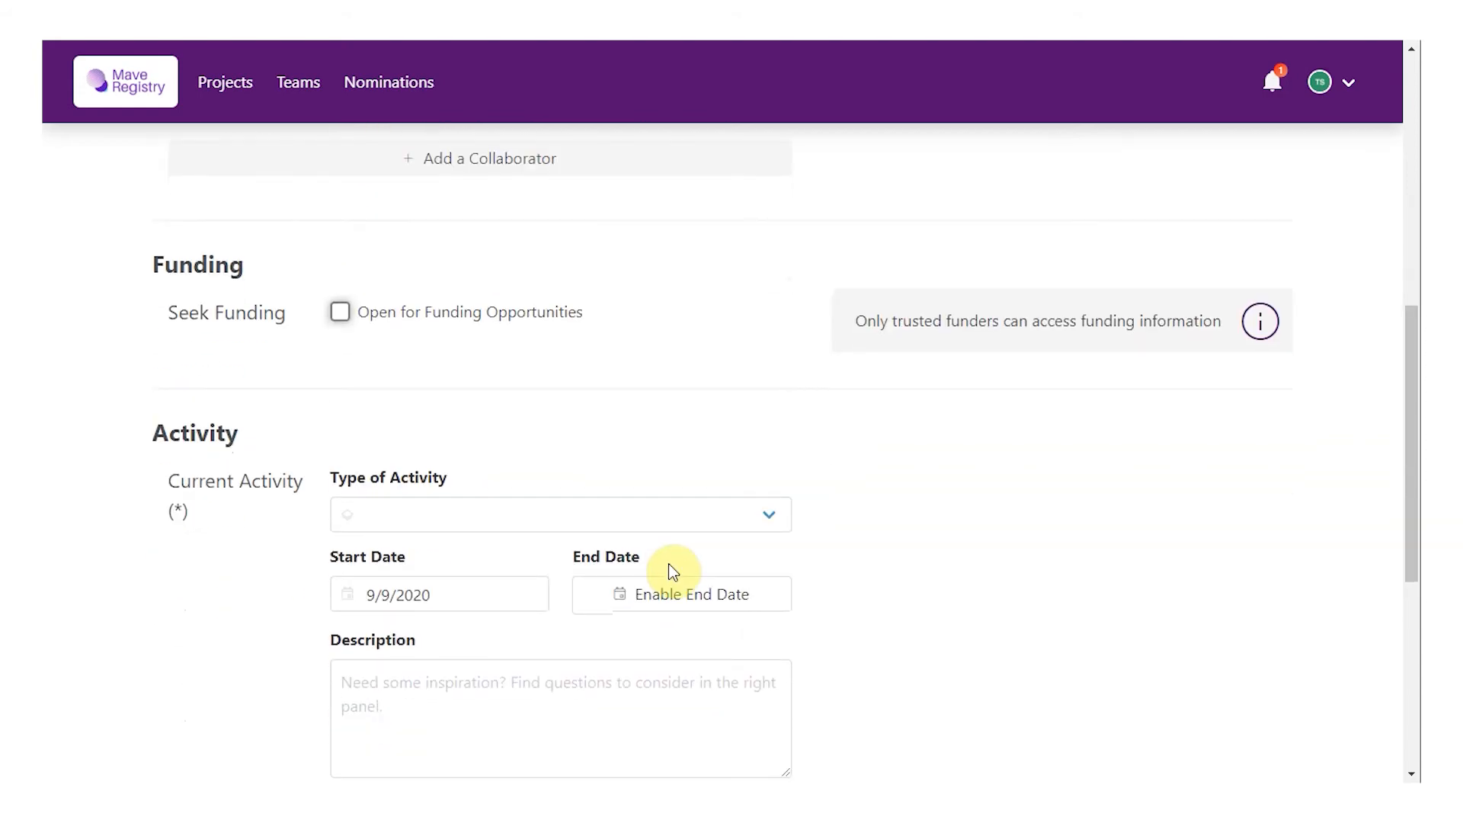
Step: Set the project's activity type to Publication Available
scroll(669, 564, "down", 2)
scroll(671, 563, "down", 1)
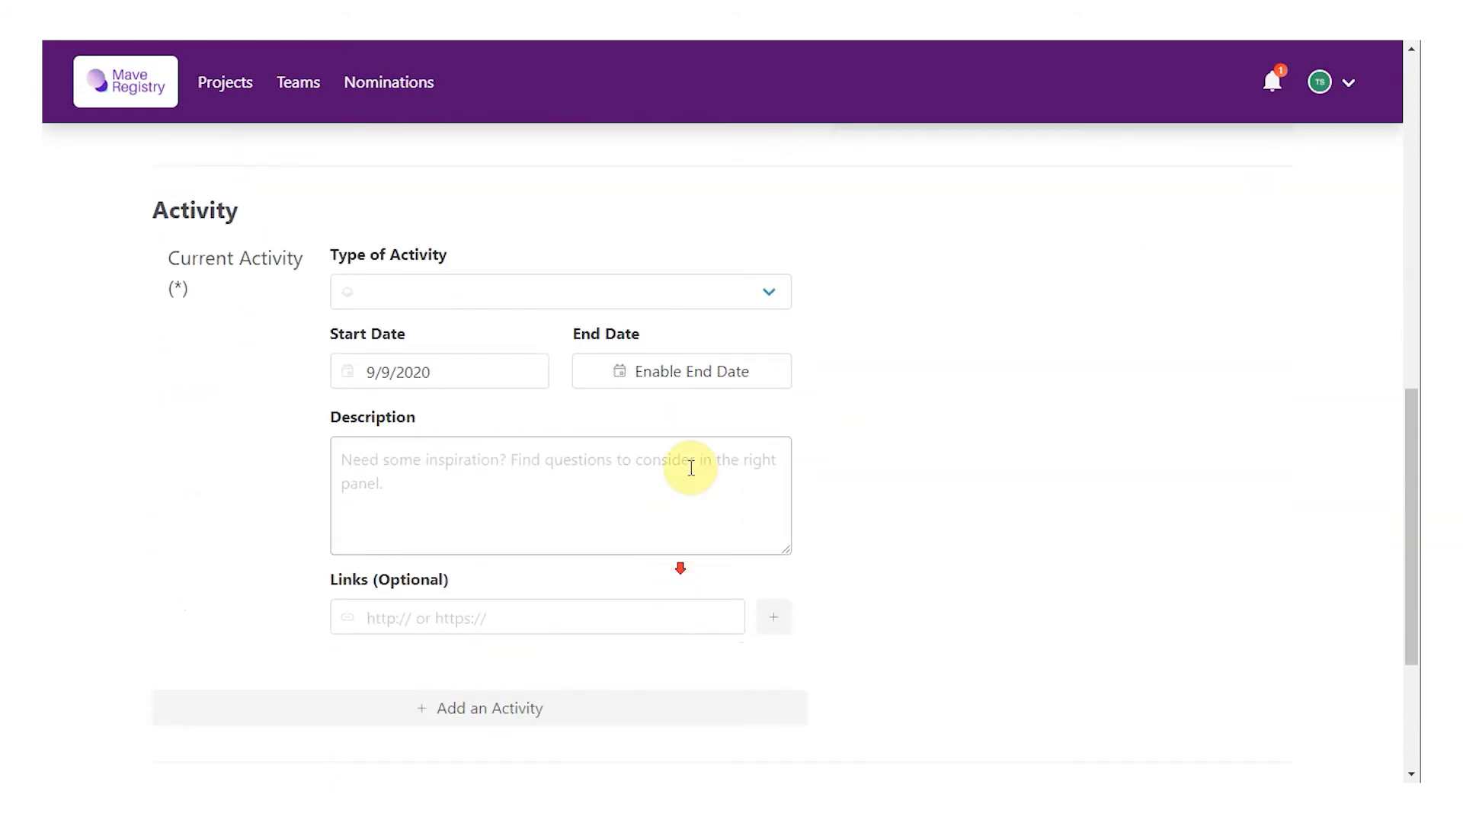
left_click(743, 298)
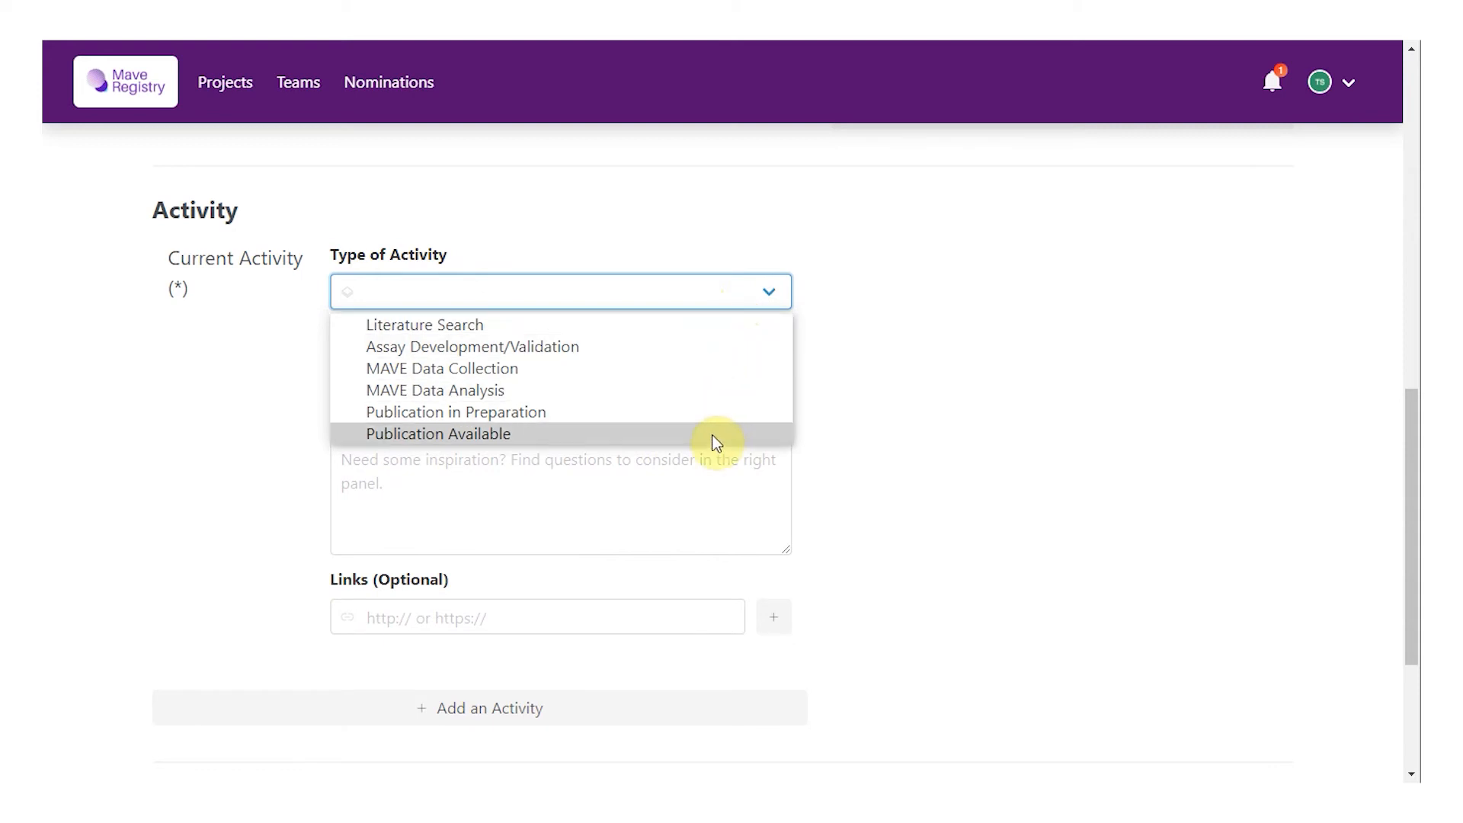
left_click(717, 436)
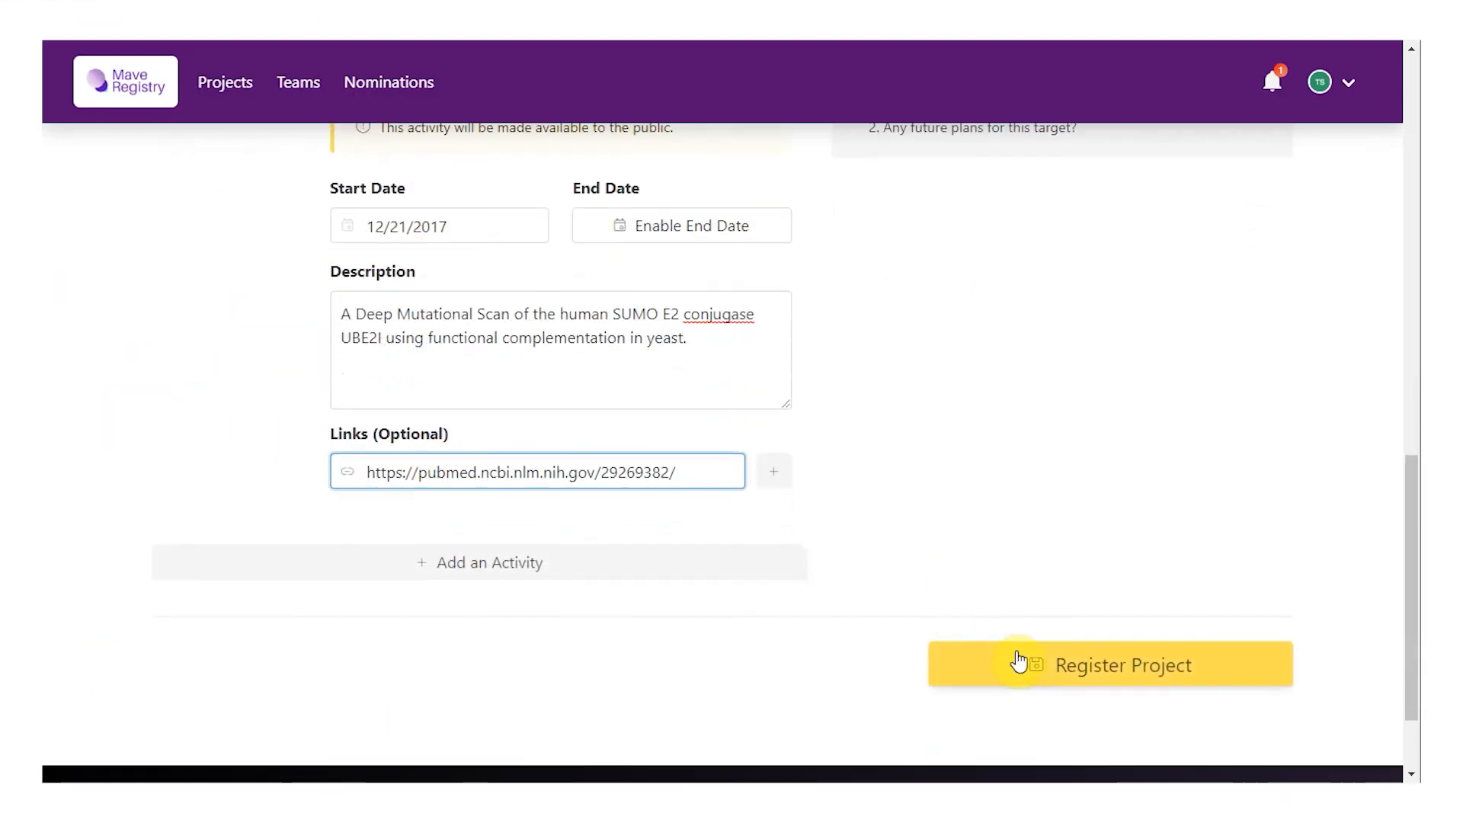
Step: Register the UBE2I project and review its View Project page
left_click(1021, 663)
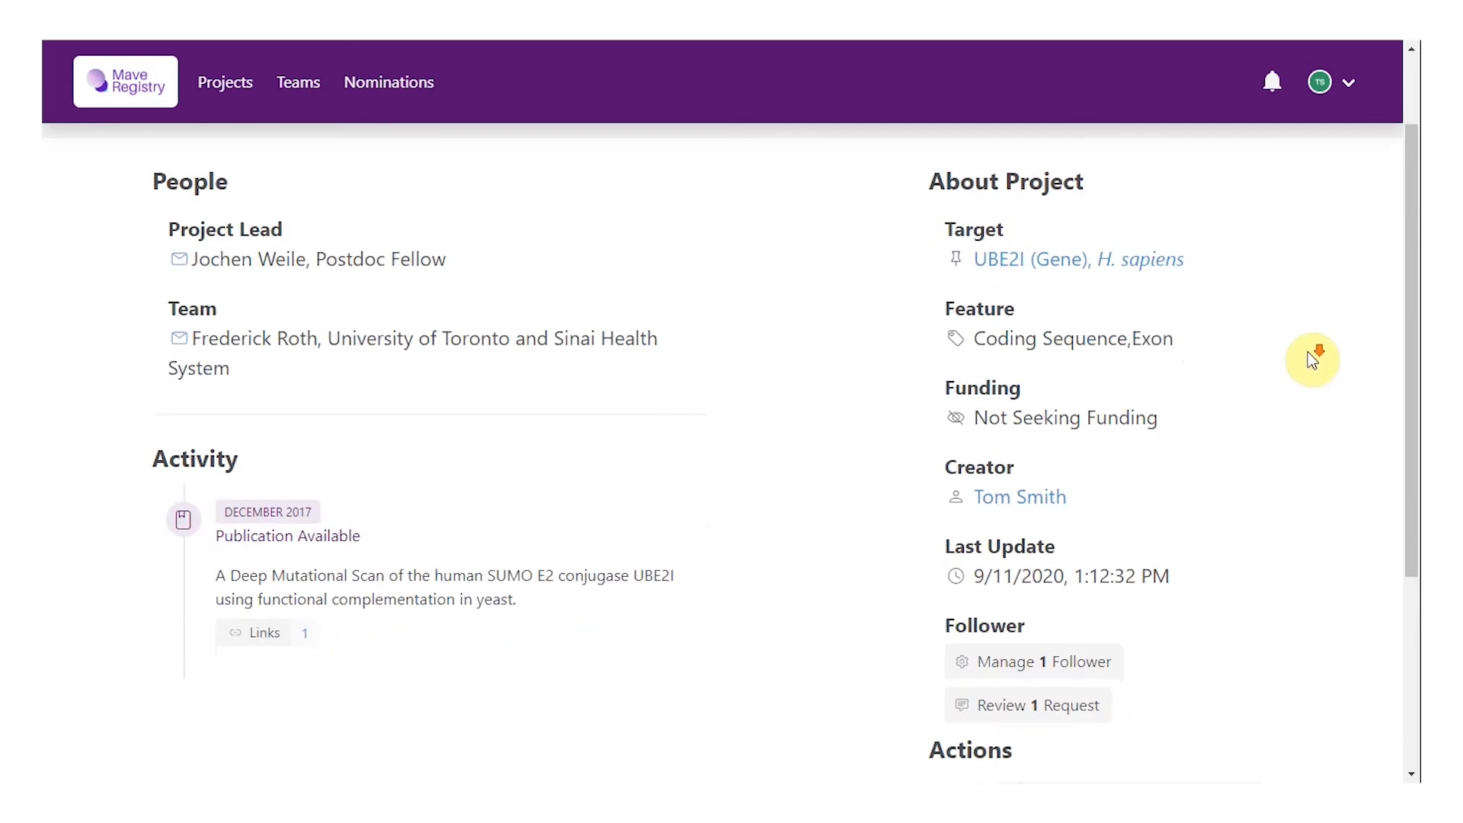
scroll(1308, 352, "down", 2)
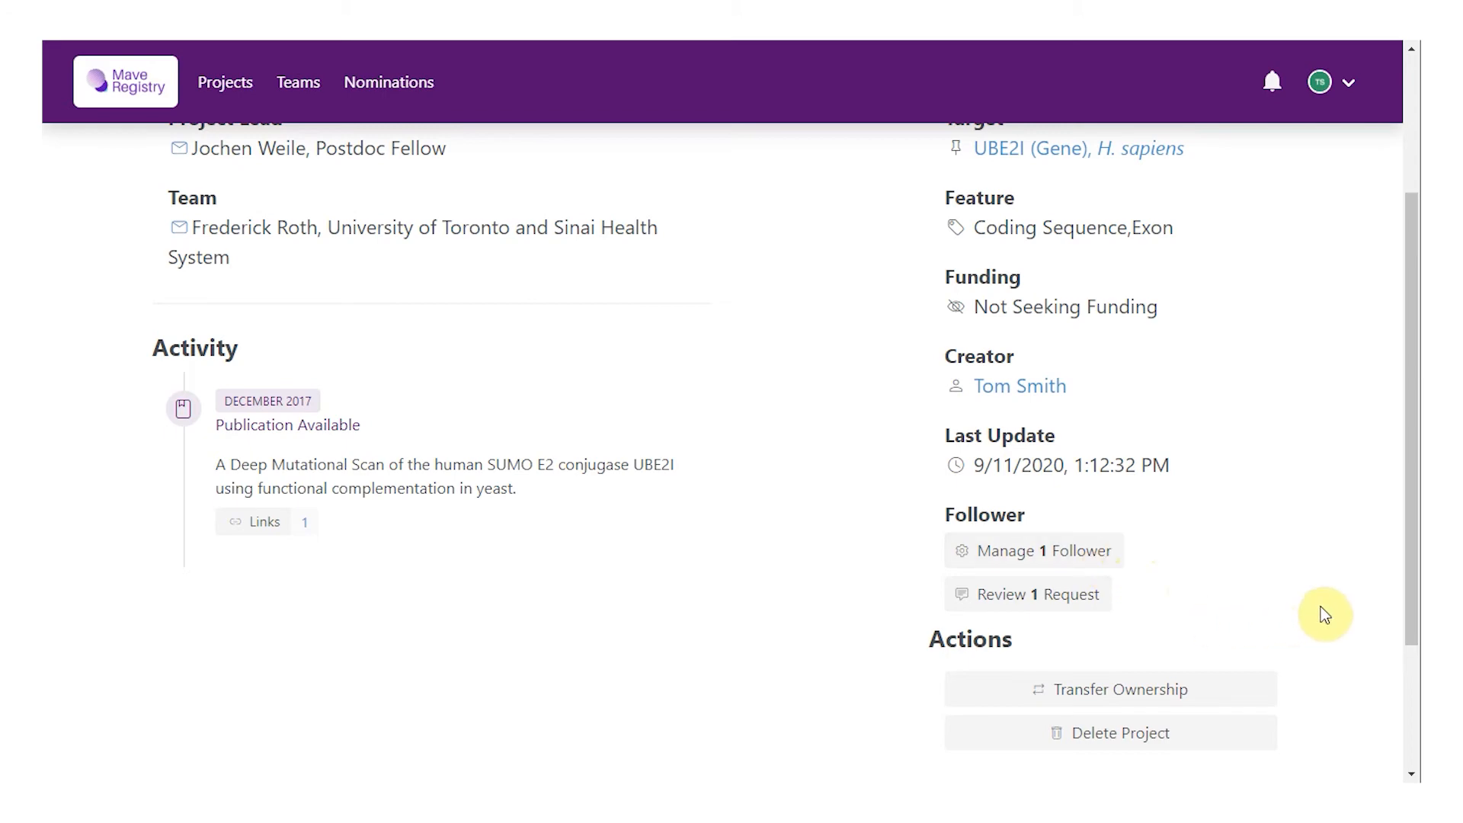
scroll(1325, 614, "up", 3)
Step: Open the UBE2I project for editing and save it again
left_click(1265, 200)
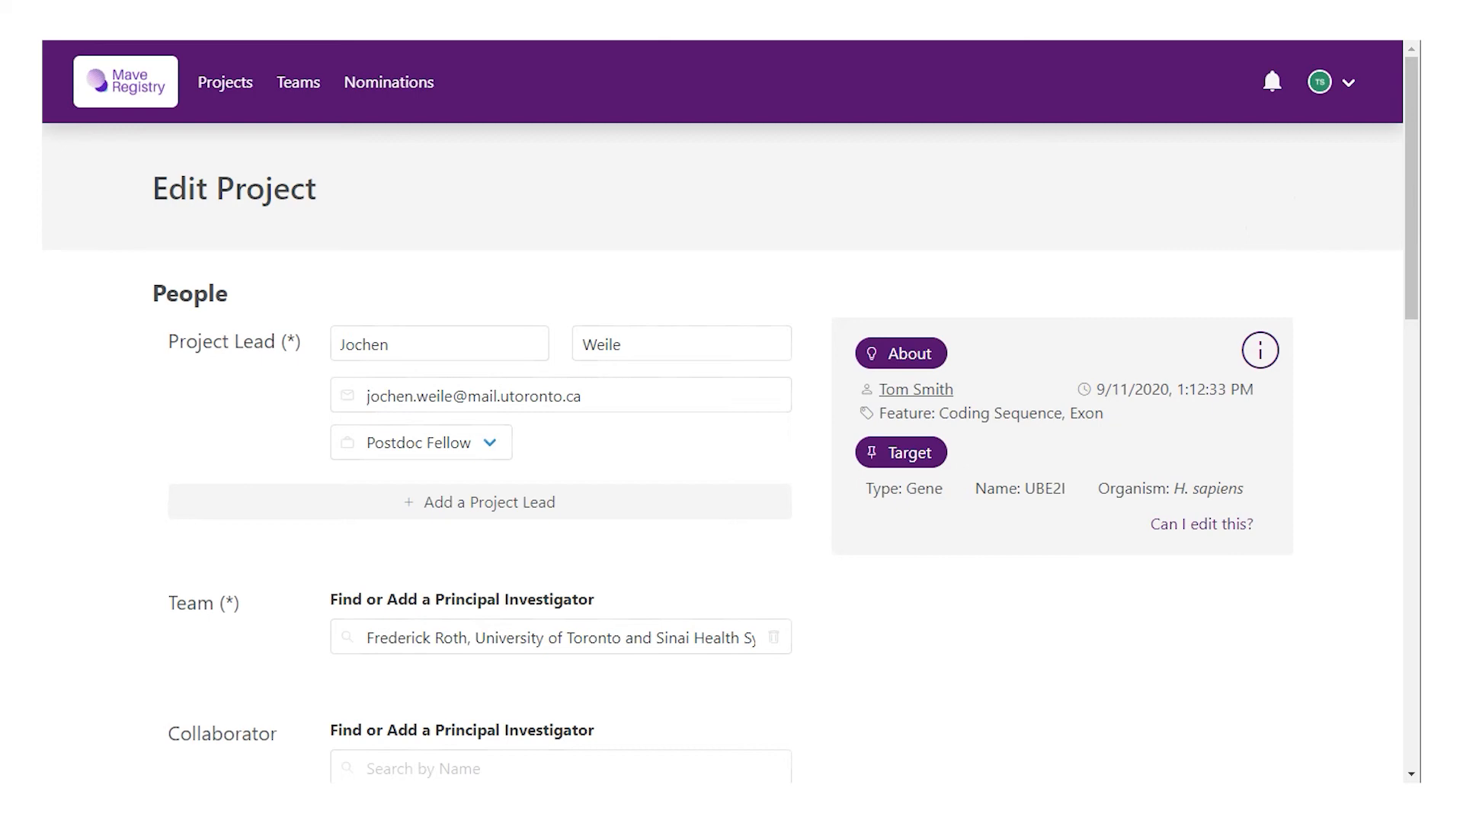
scroll(1269, 228, "down", 15)
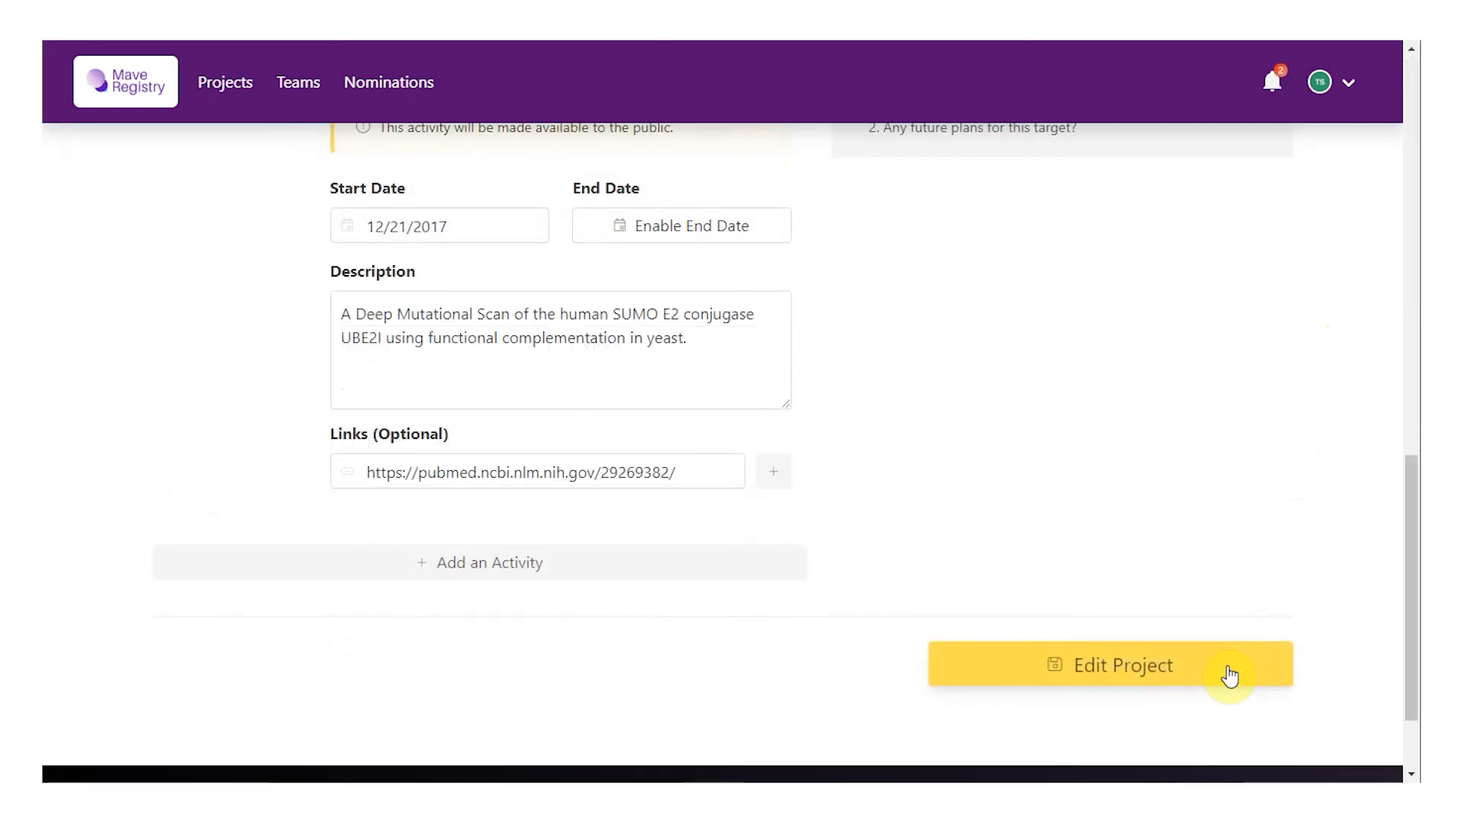
left_click(1229, 676)
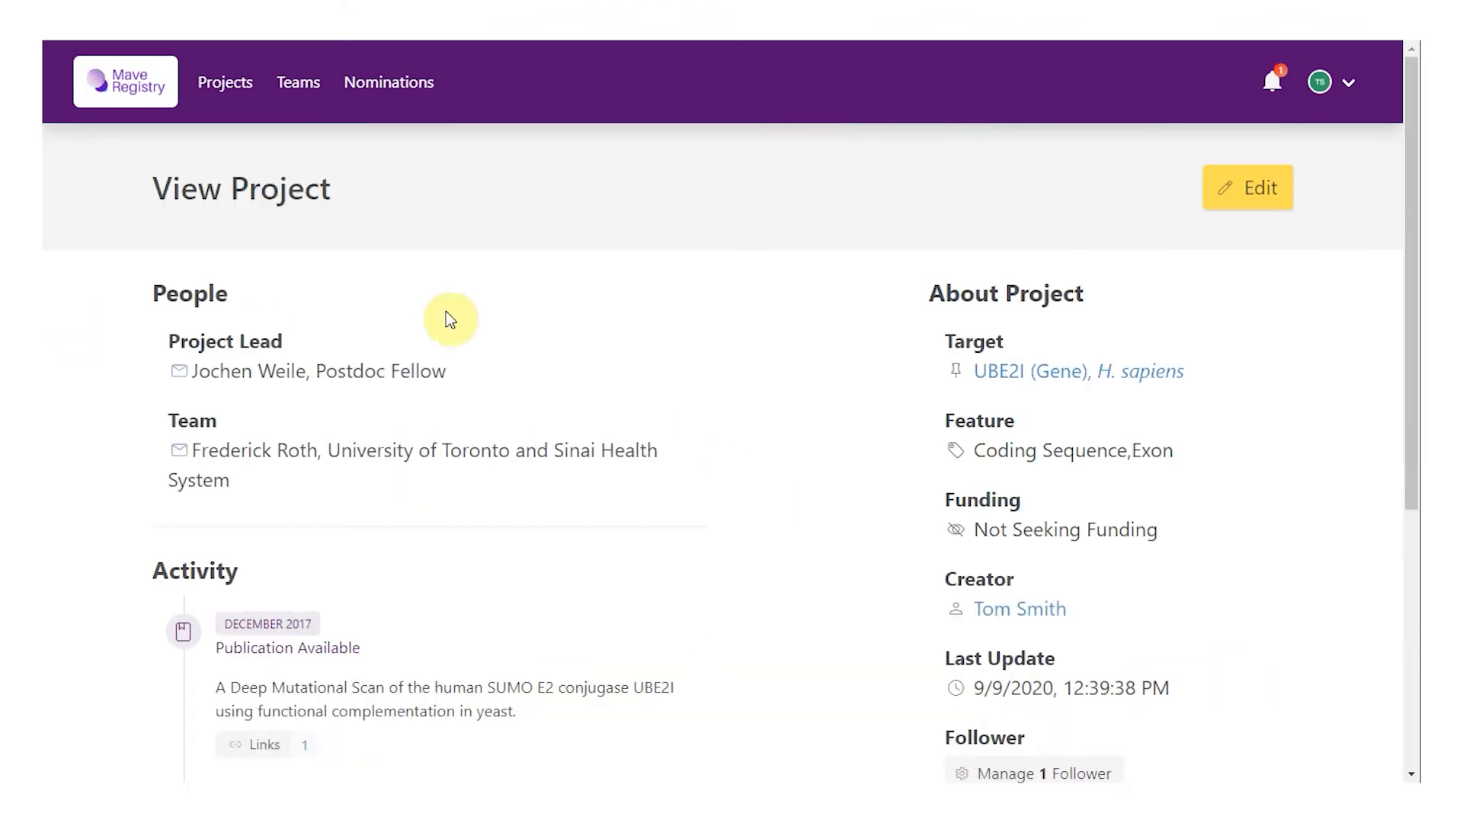
left_click(1274, 81)
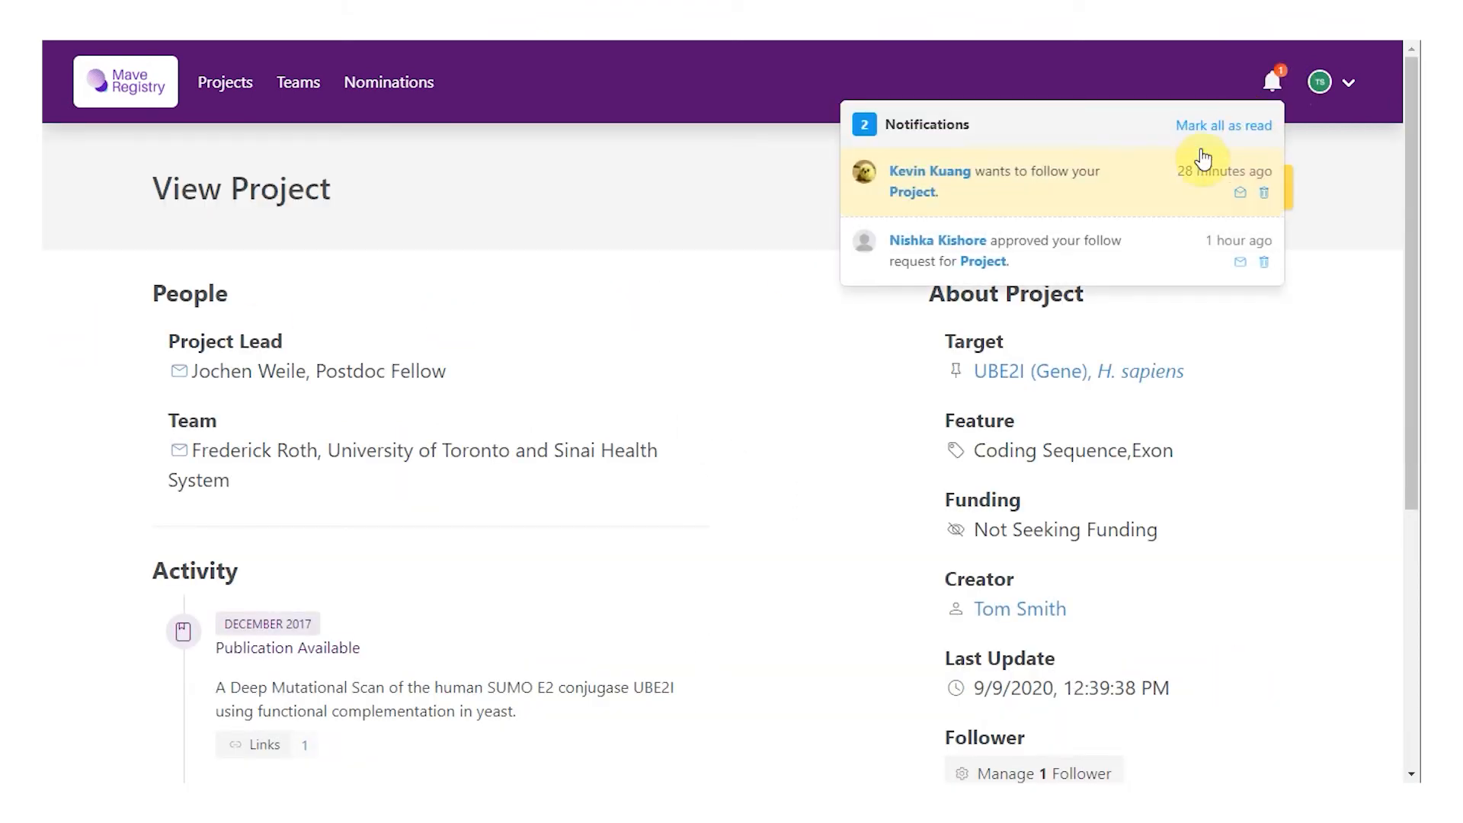
left_click(1014, 199)
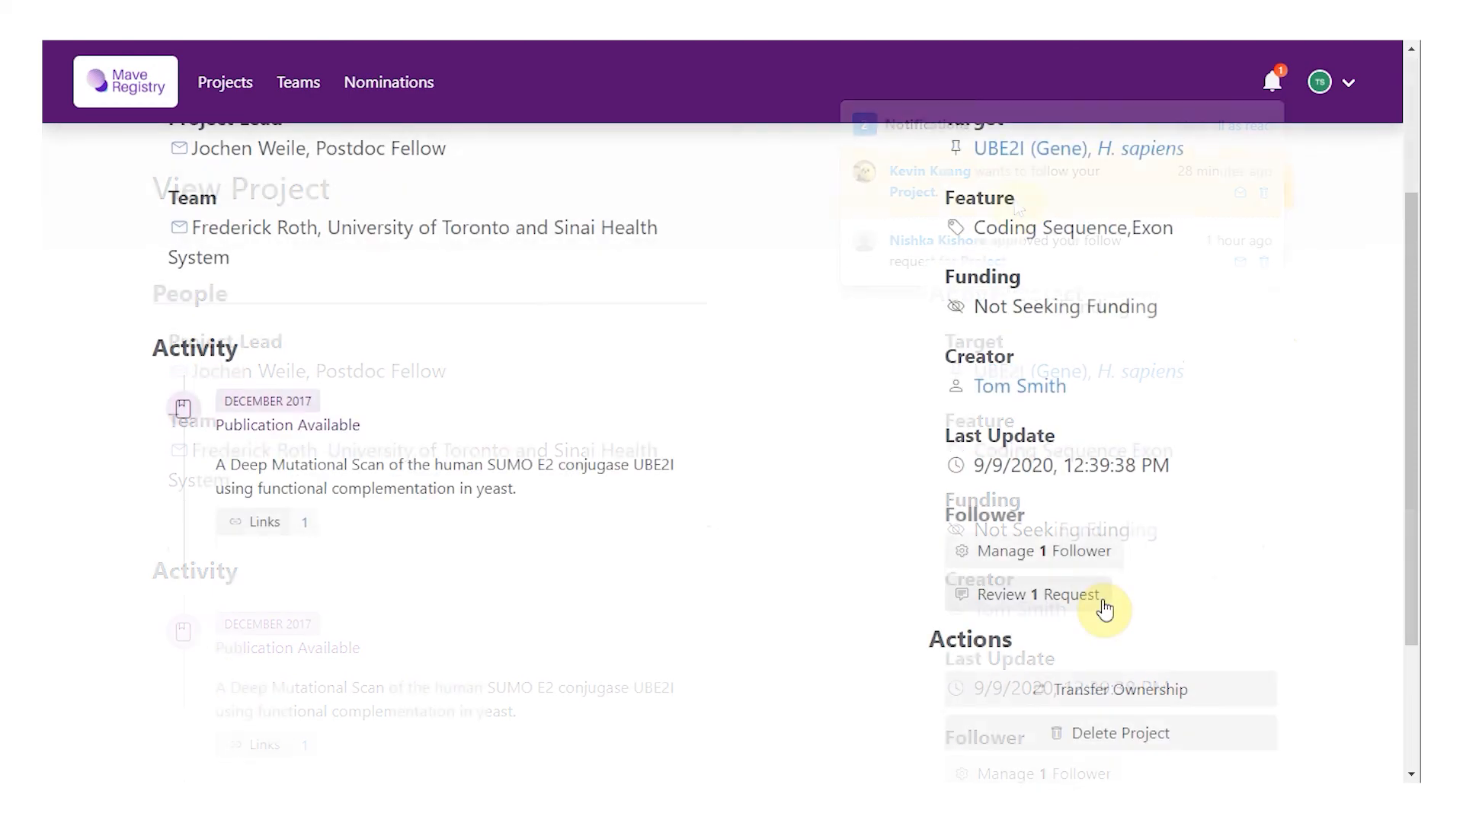
left_click(1085, 601)
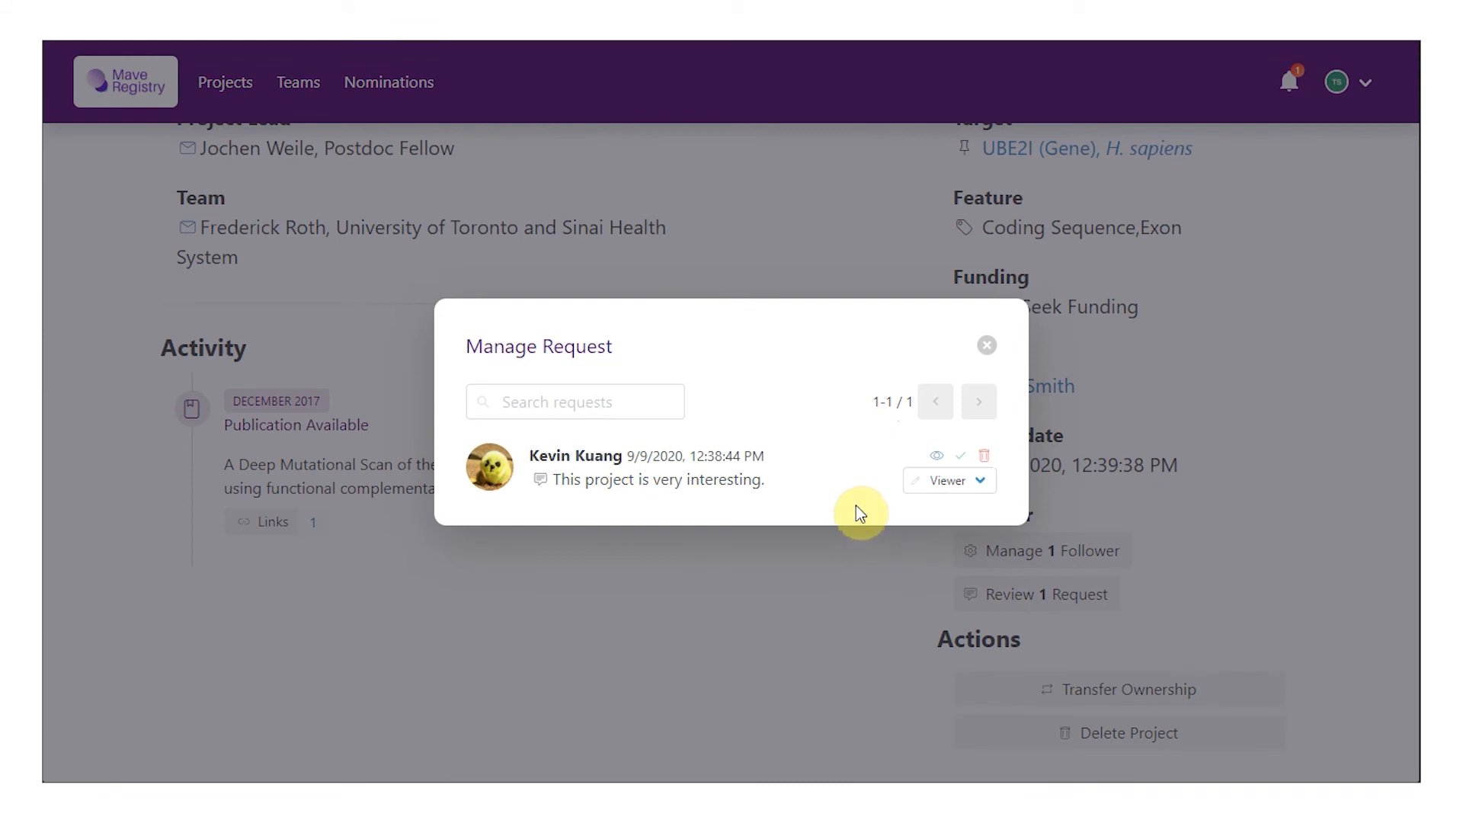
left_click(976, 484)
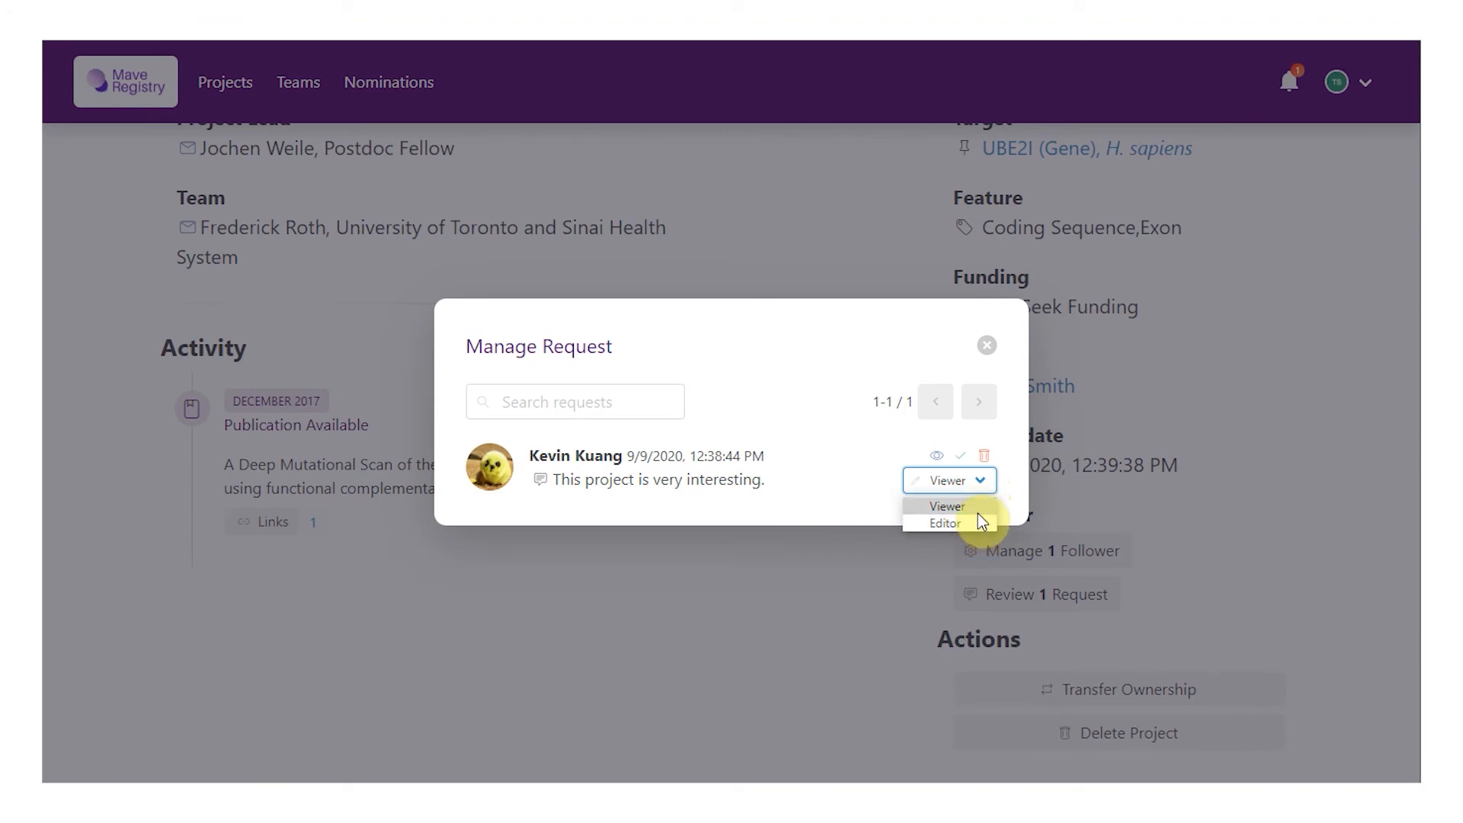
left_click(1017, 509)
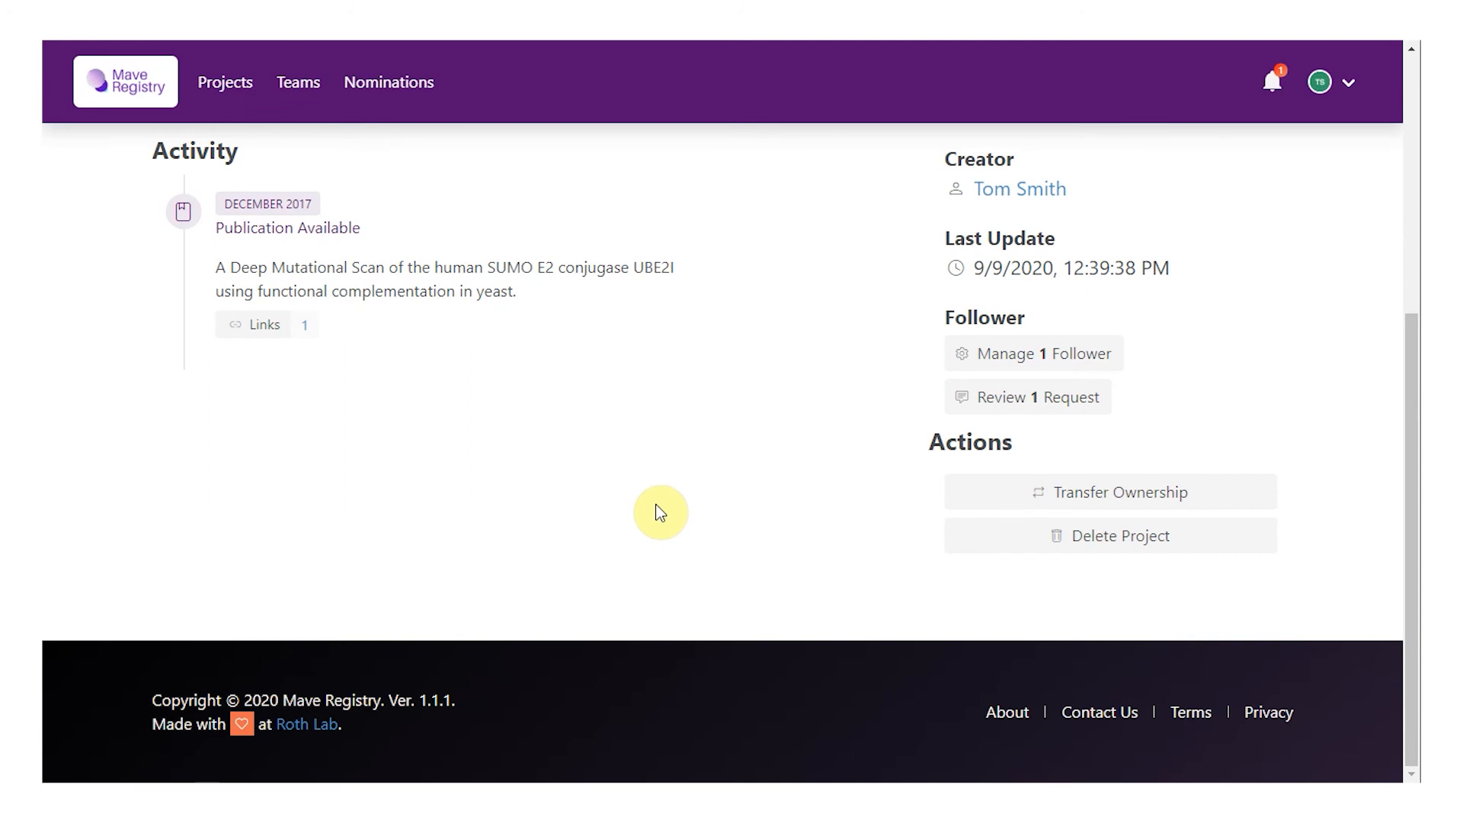
left_click(966, 361)
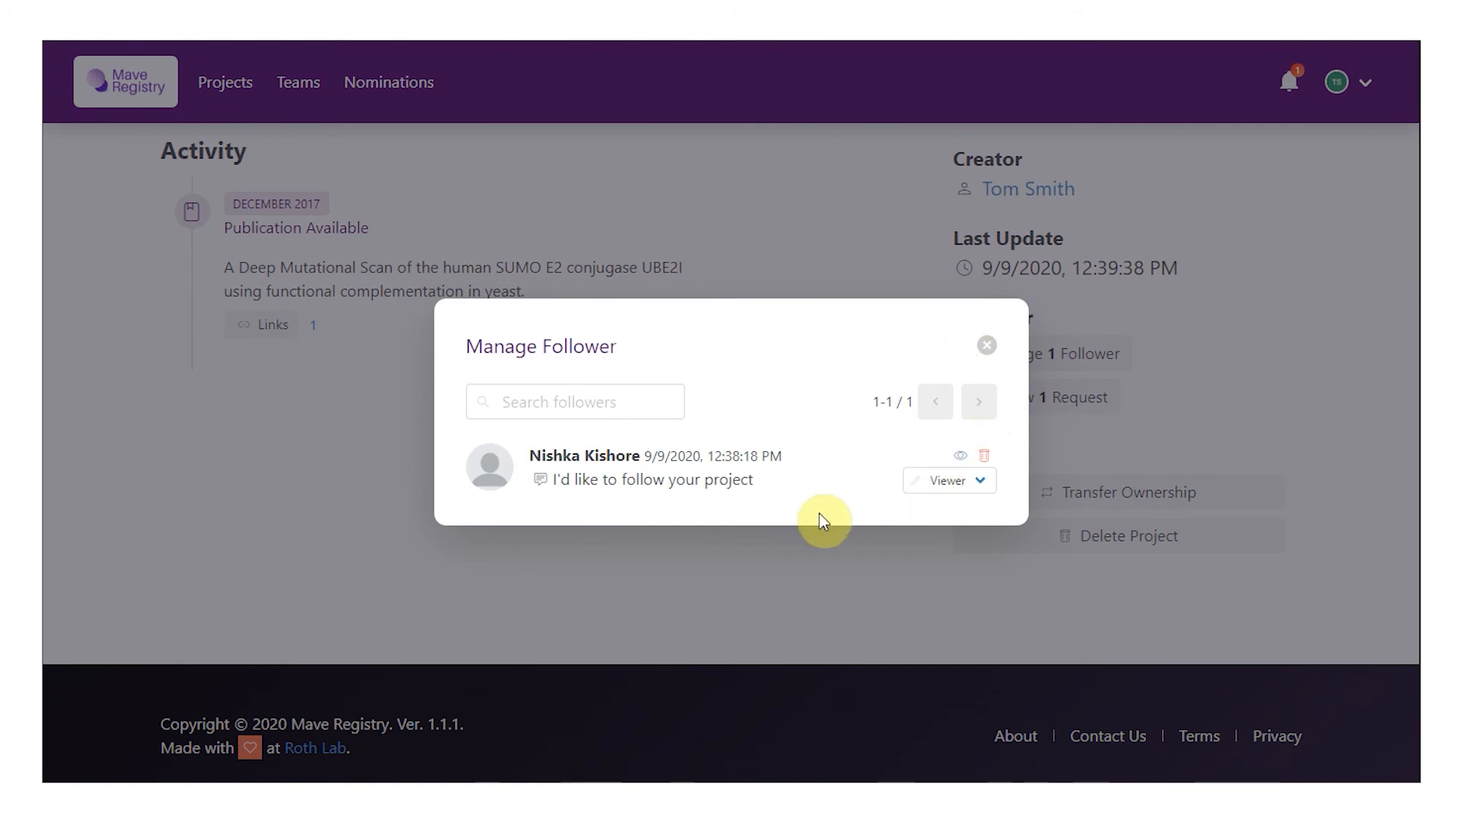
left_click(947, 481)
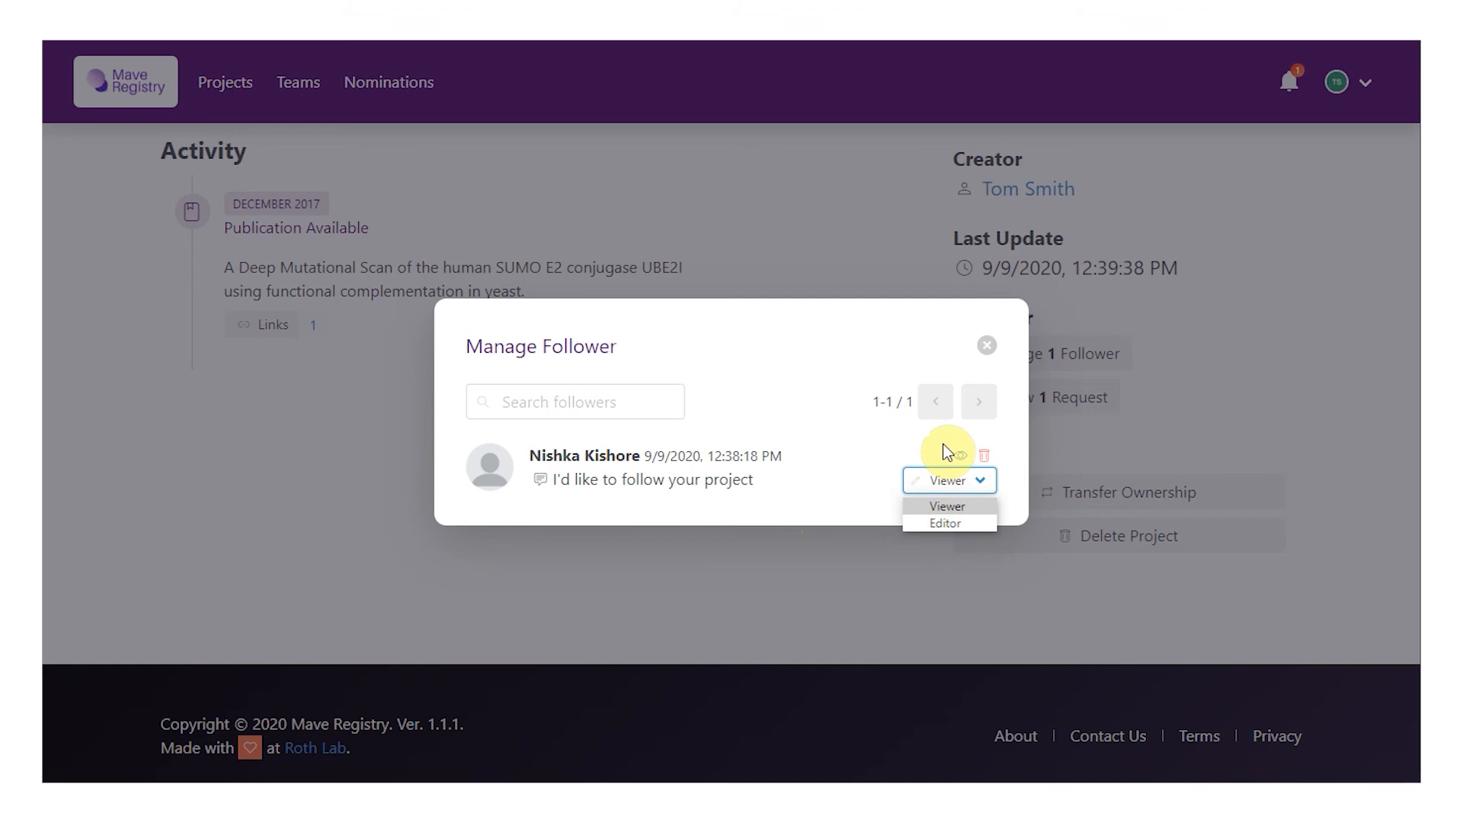
left_click(987, 345)
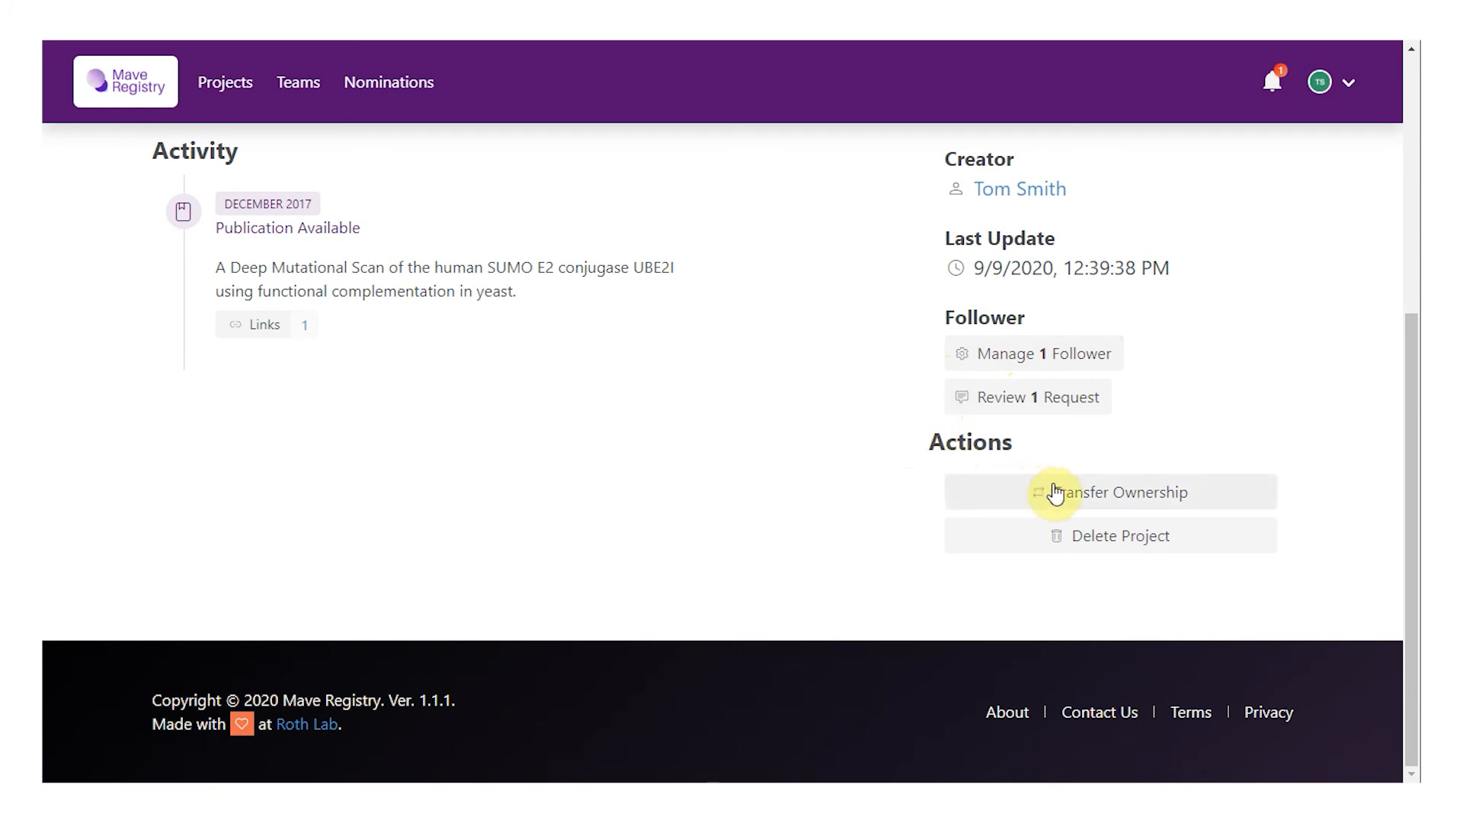
Step: Pick an ownership-transfer recipient via search 'k', cancel the transfer, then begin deleting the project
left_click(1214, 492)
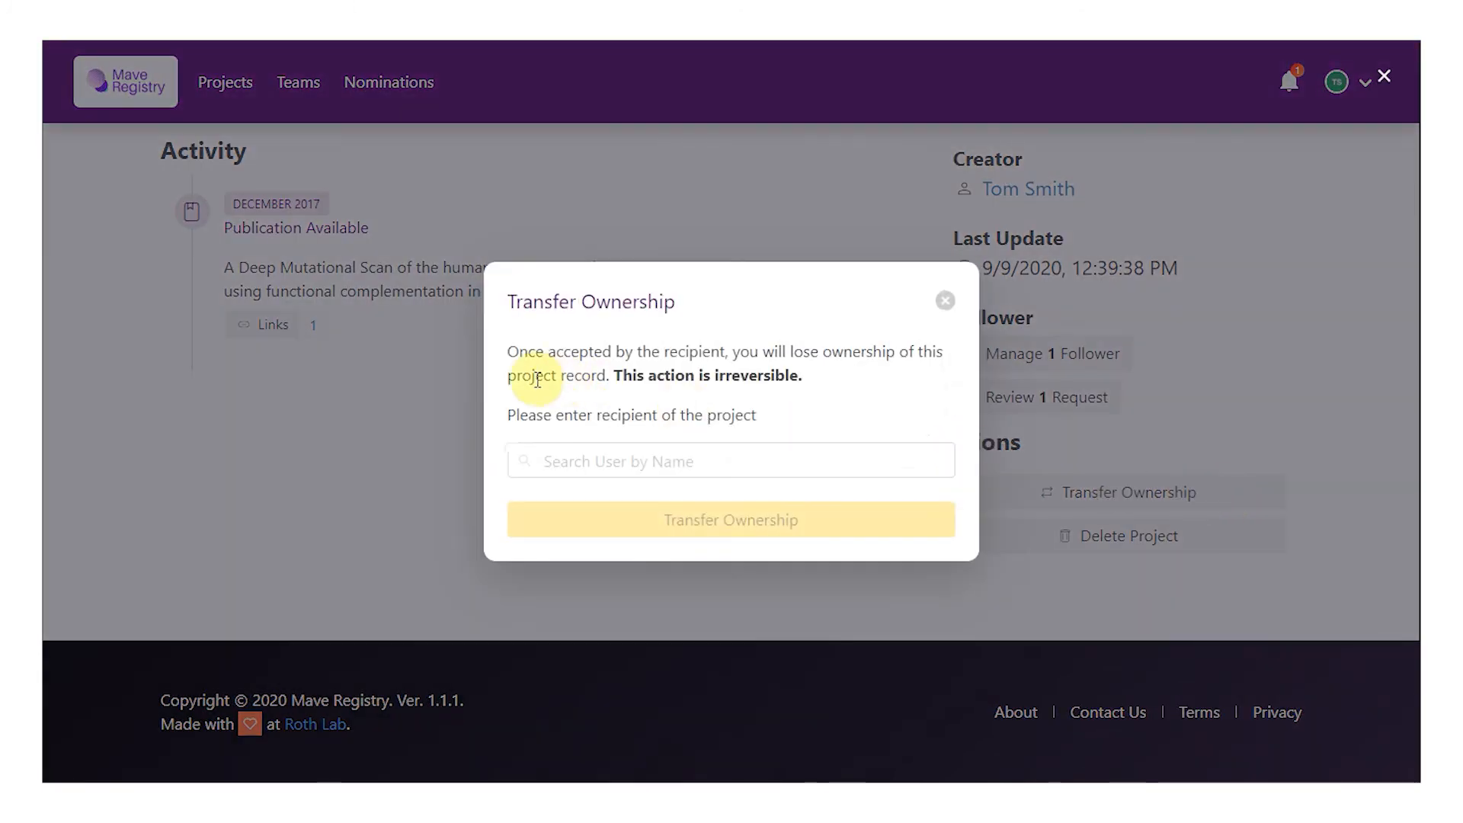
left_click(830, 455)
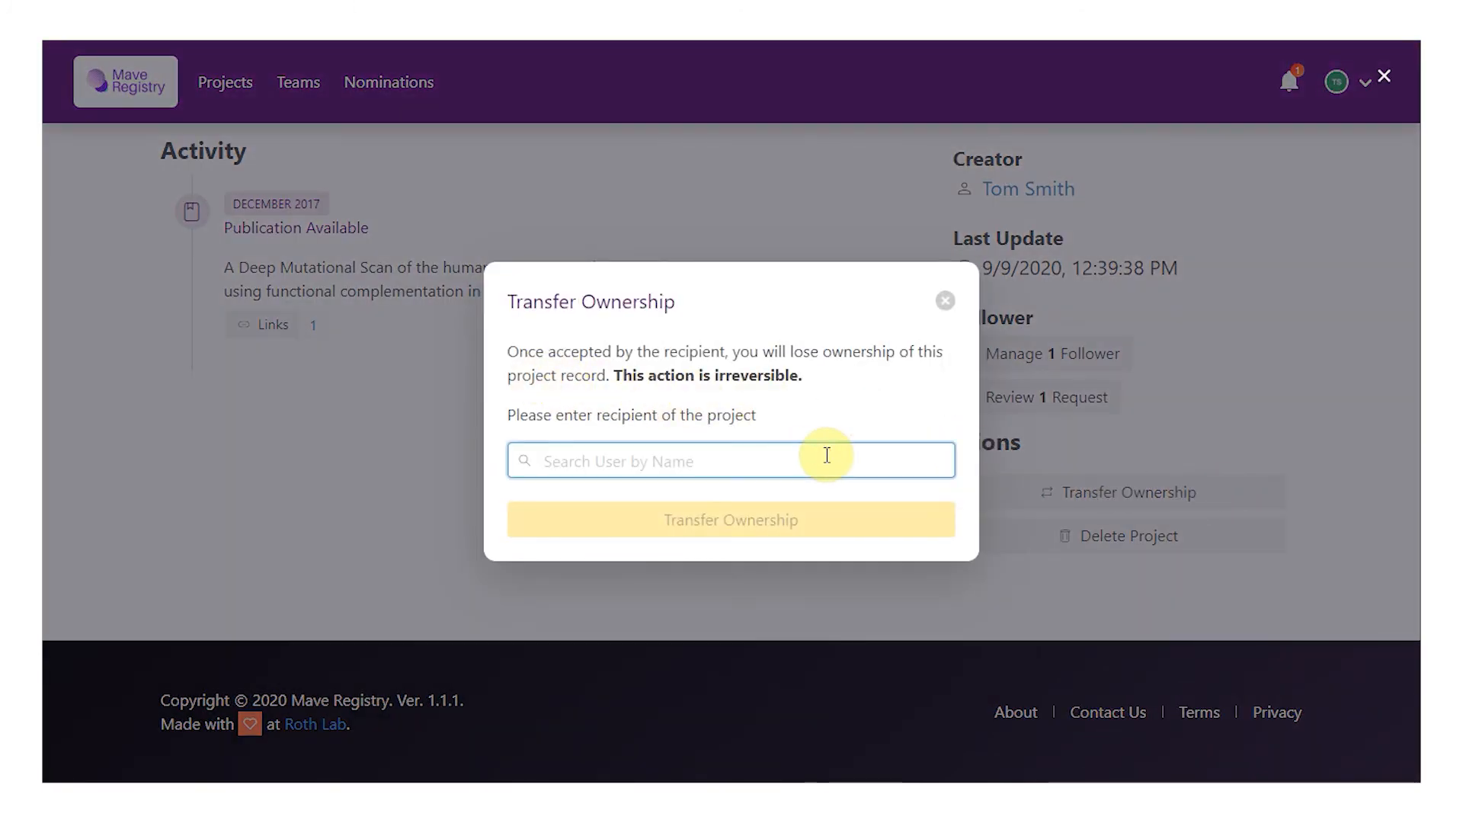
type("k")
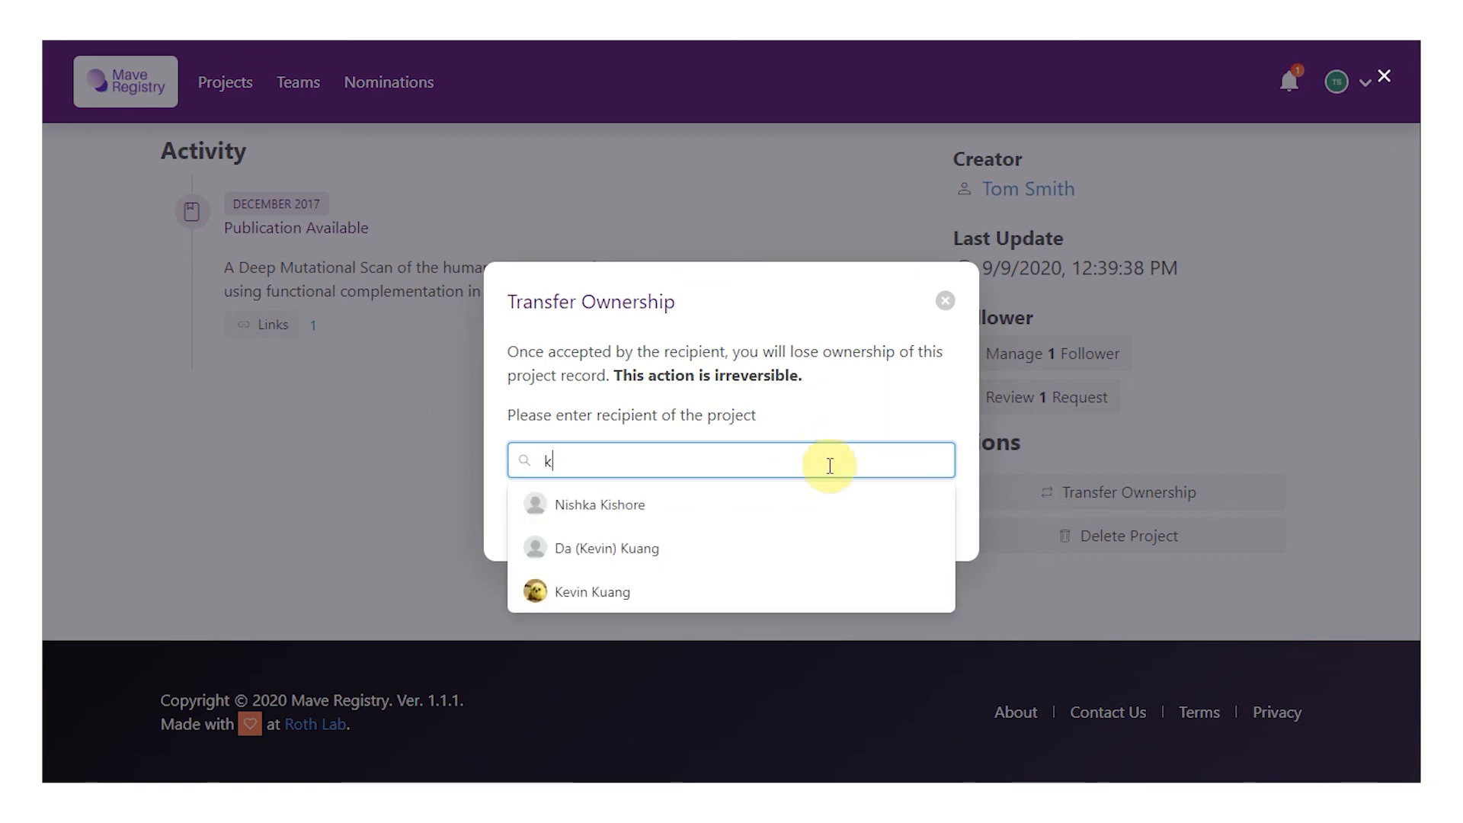
left_click(839, 592)
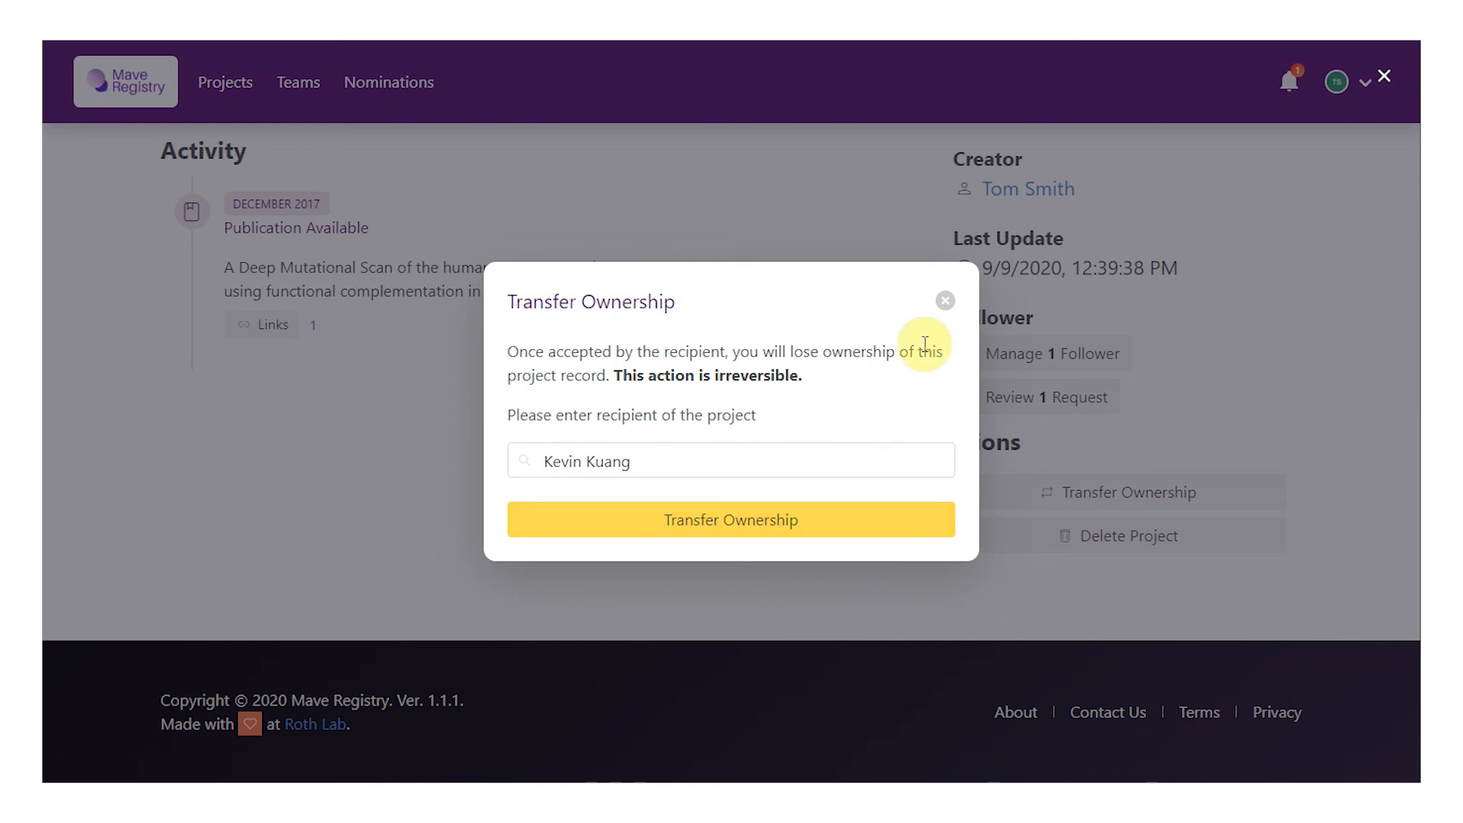
left_click(945, 300)
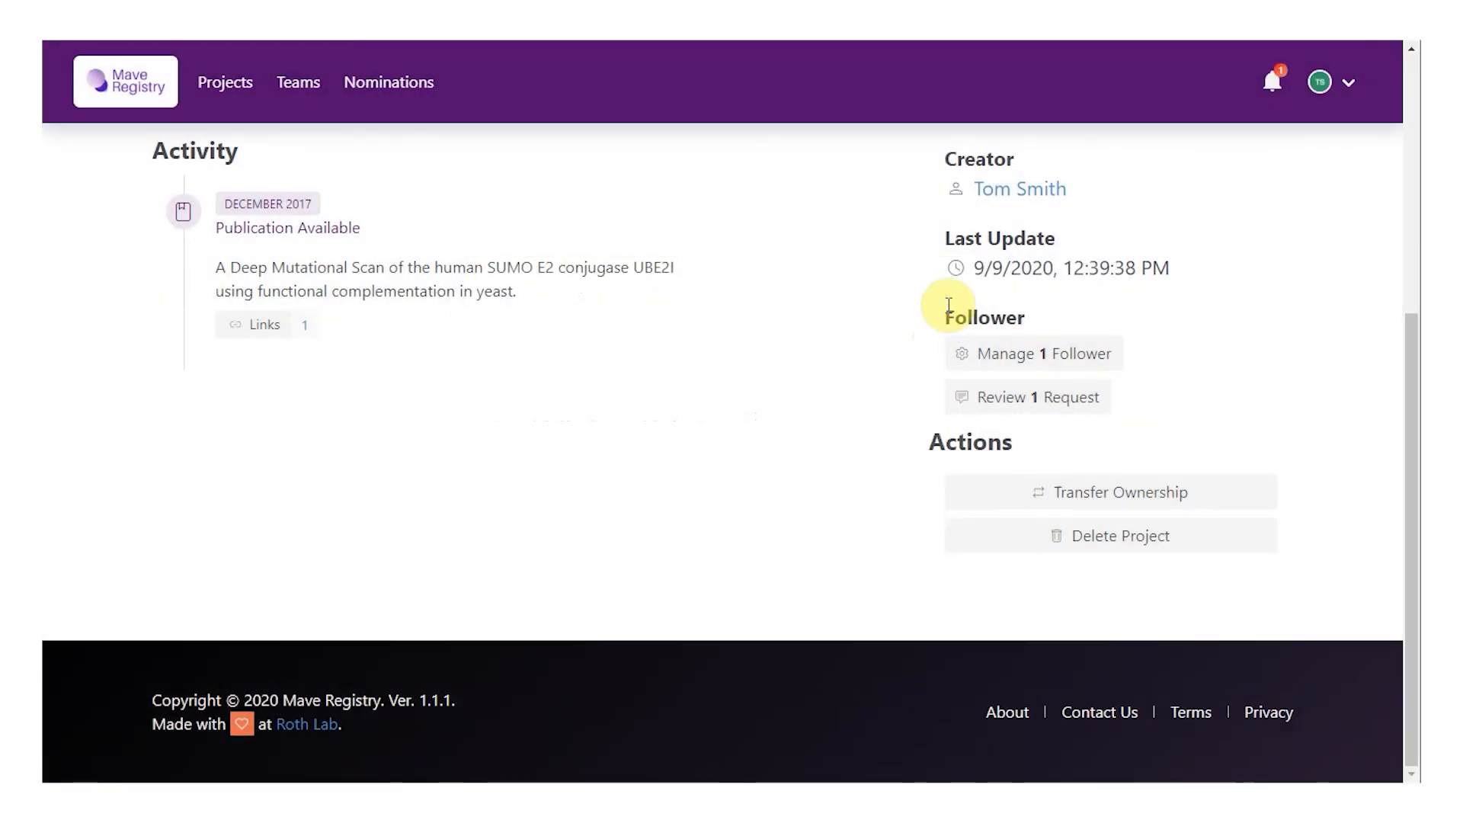
left_click(1038, 538)
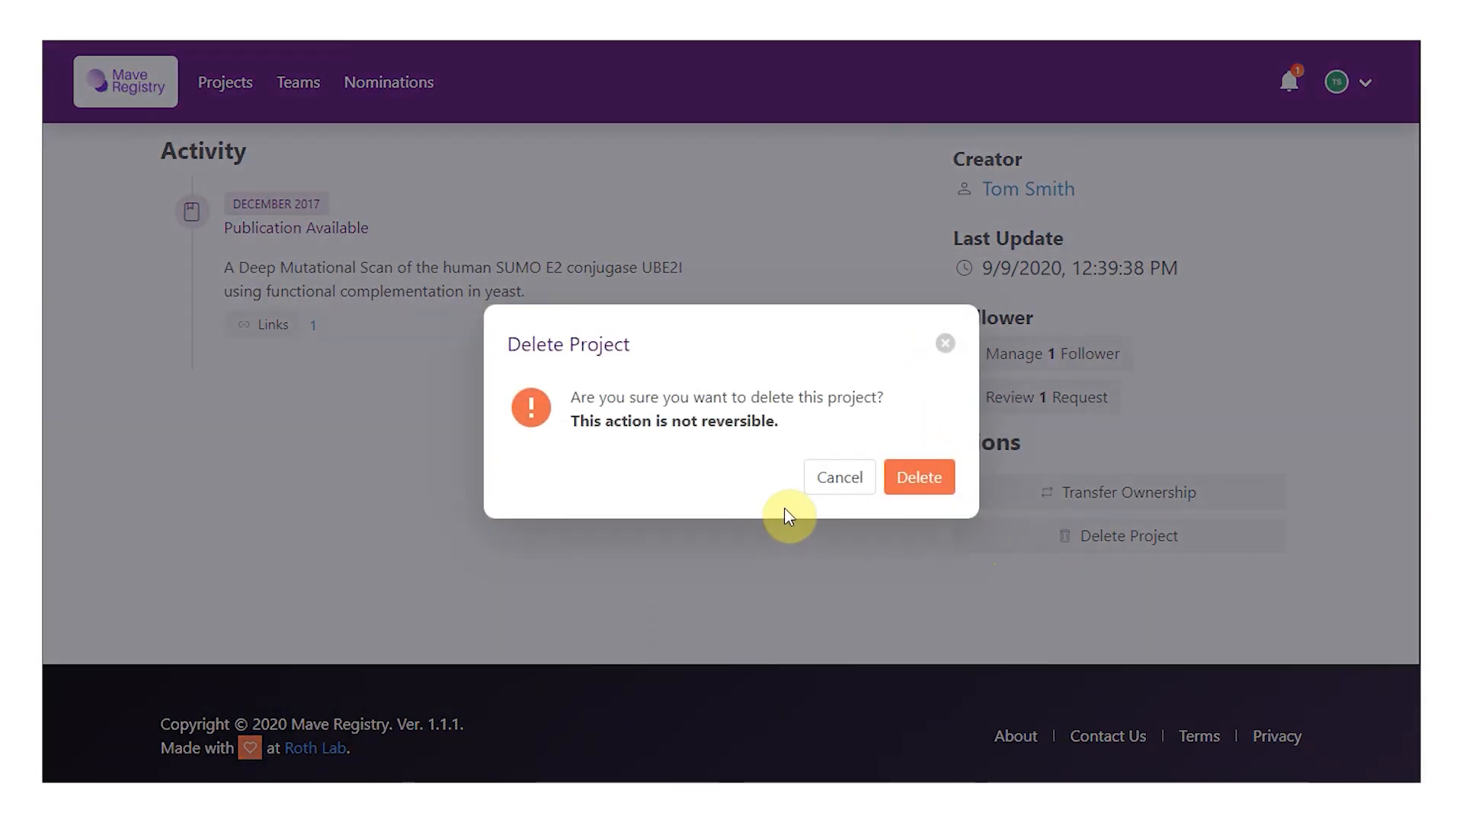